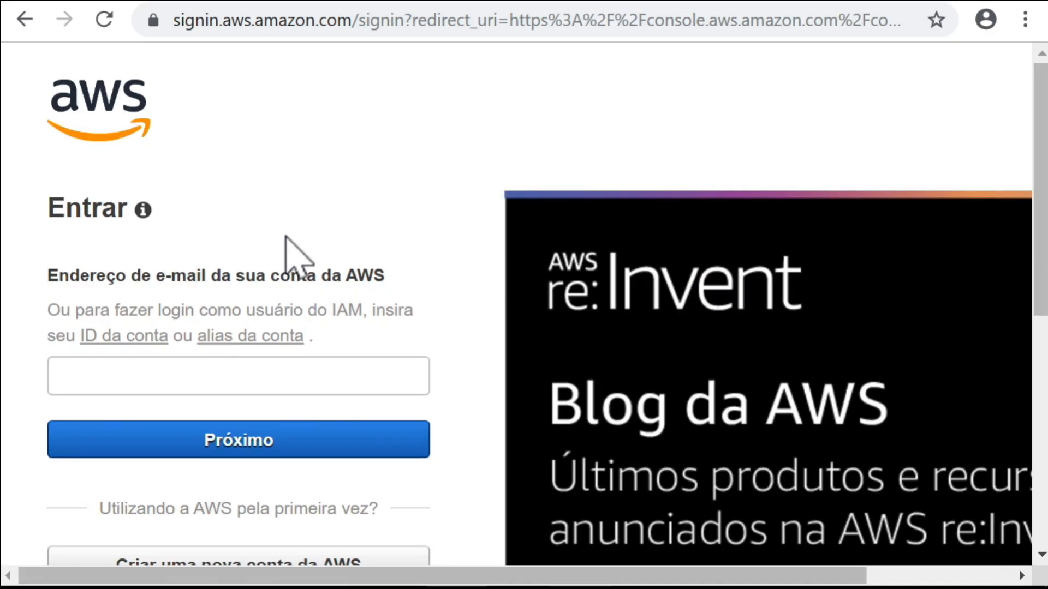
Sign in to the AWS account by entering the account e-mail and the account password
click(215, 374)
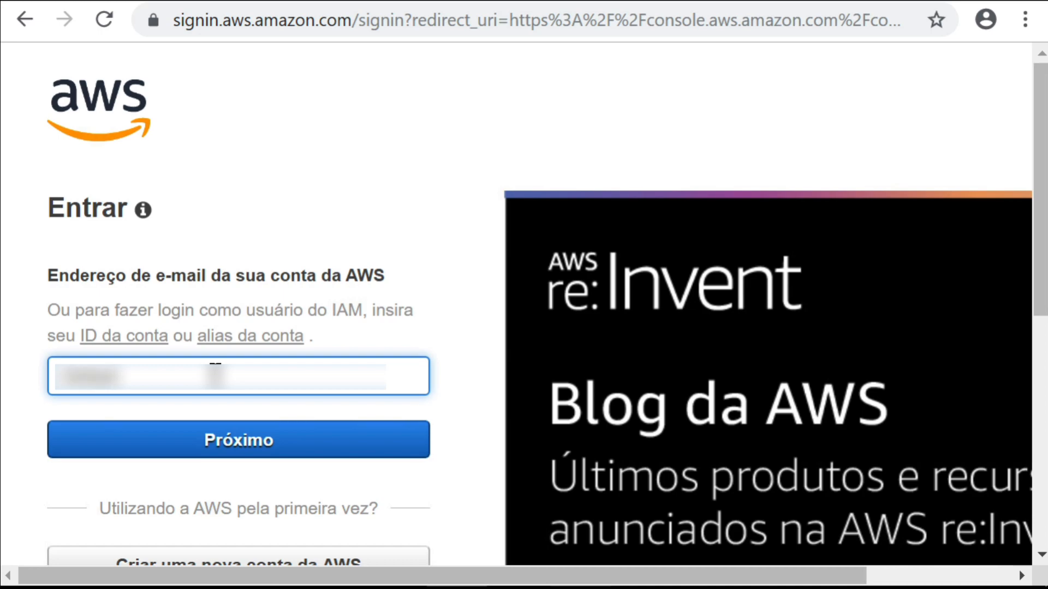
text(@)
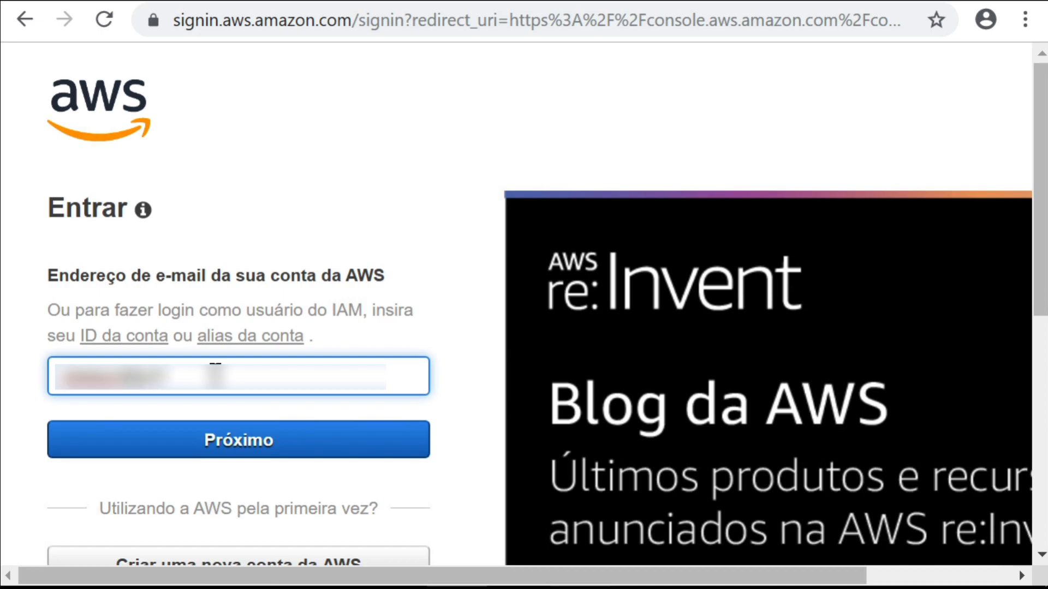
text(.com)
key(Return)
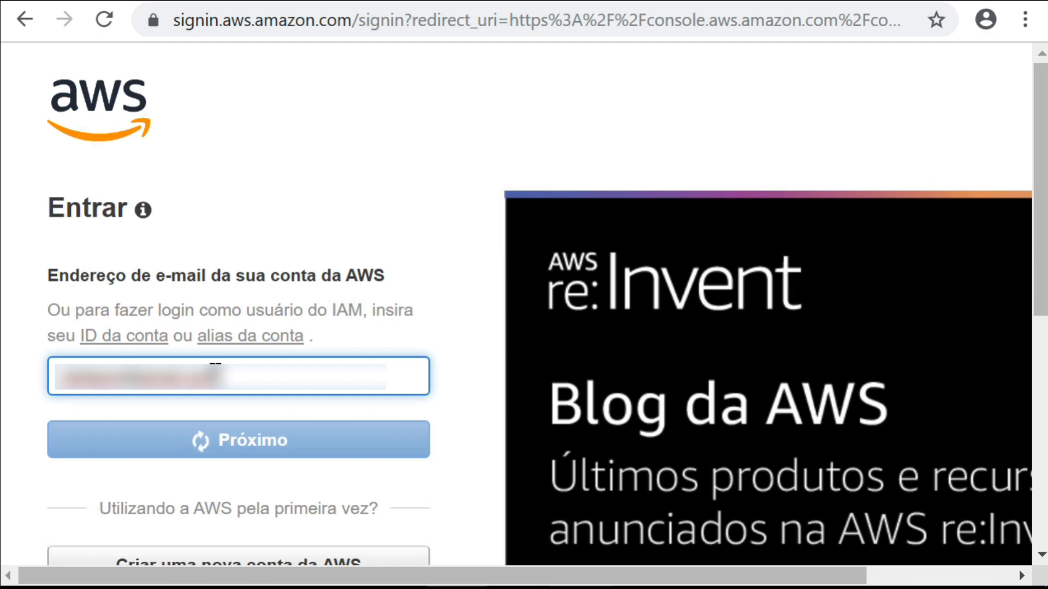
key(ctrl+v)
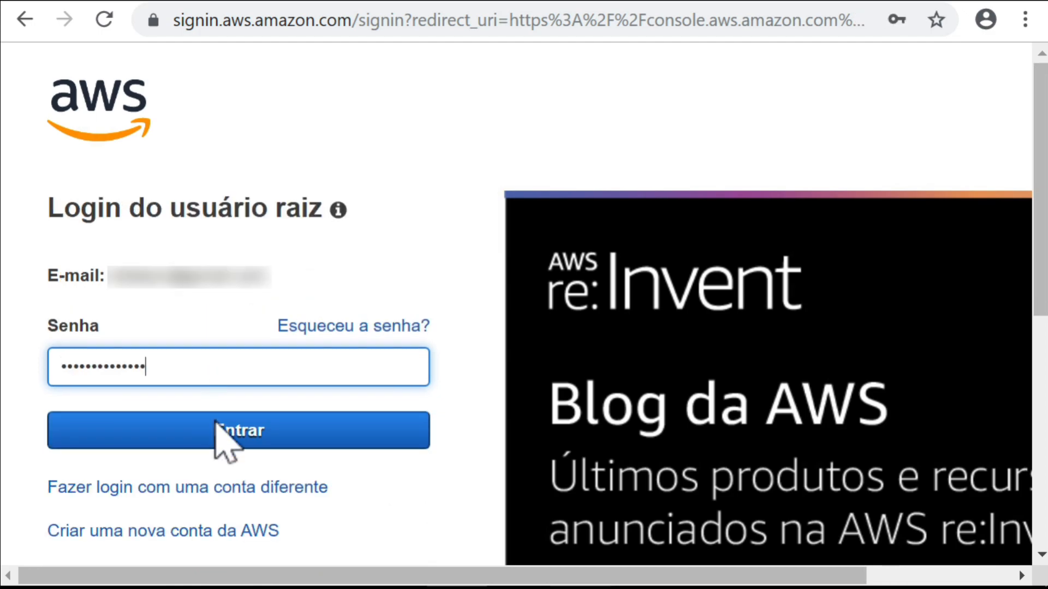
click(234, 442)
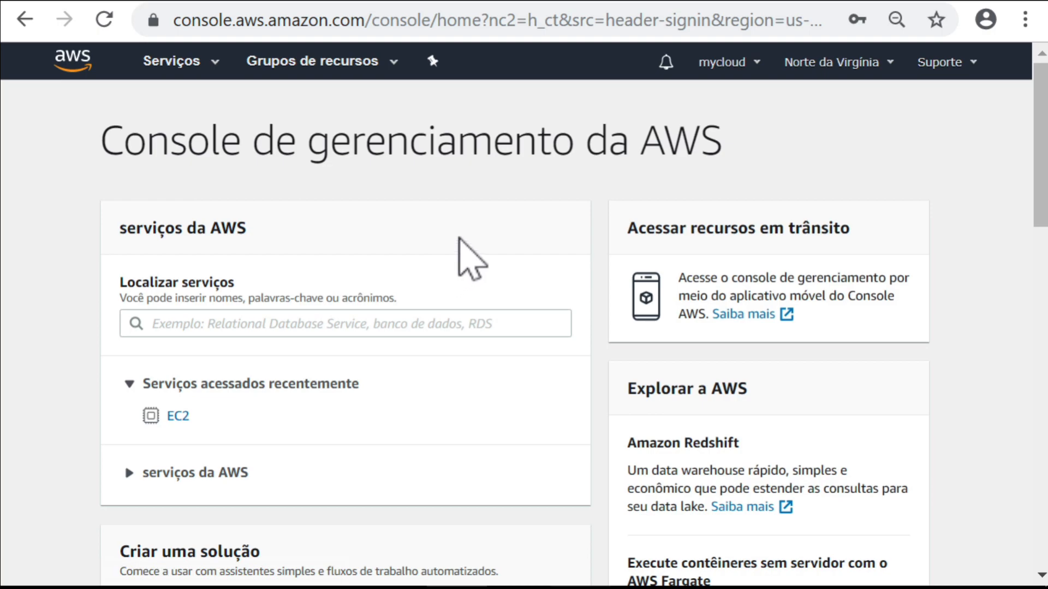
Open the EC2 service and go to its list of security groups
click(216, 65)
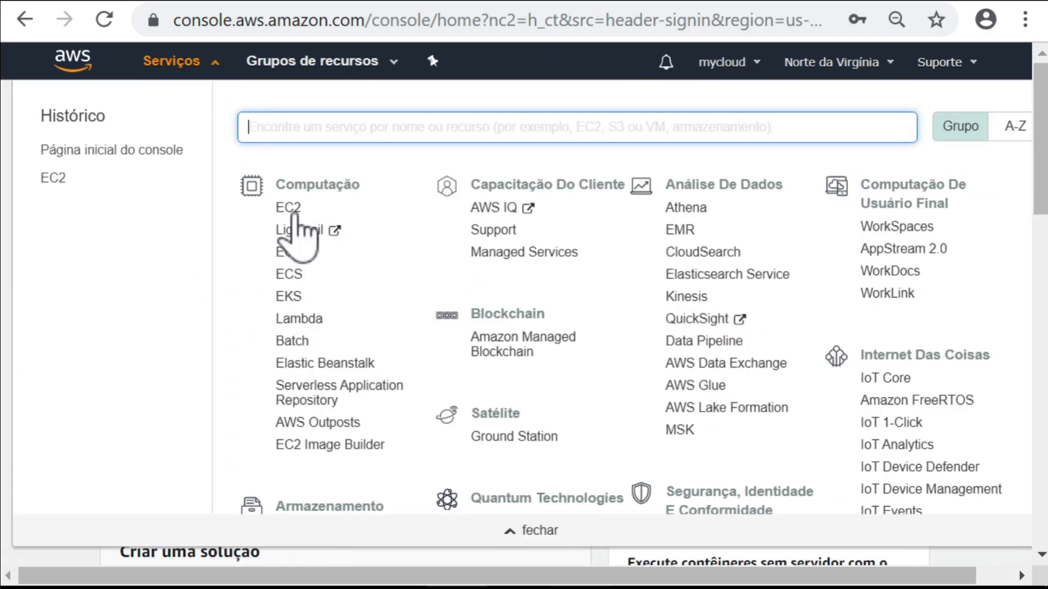
click(288, 211)
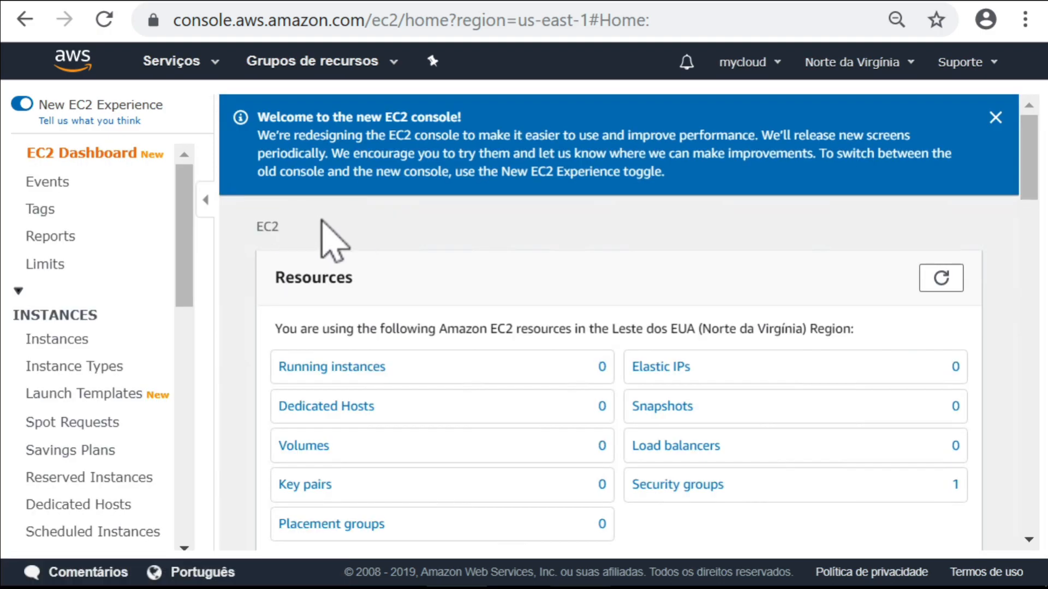
click(60, 340)
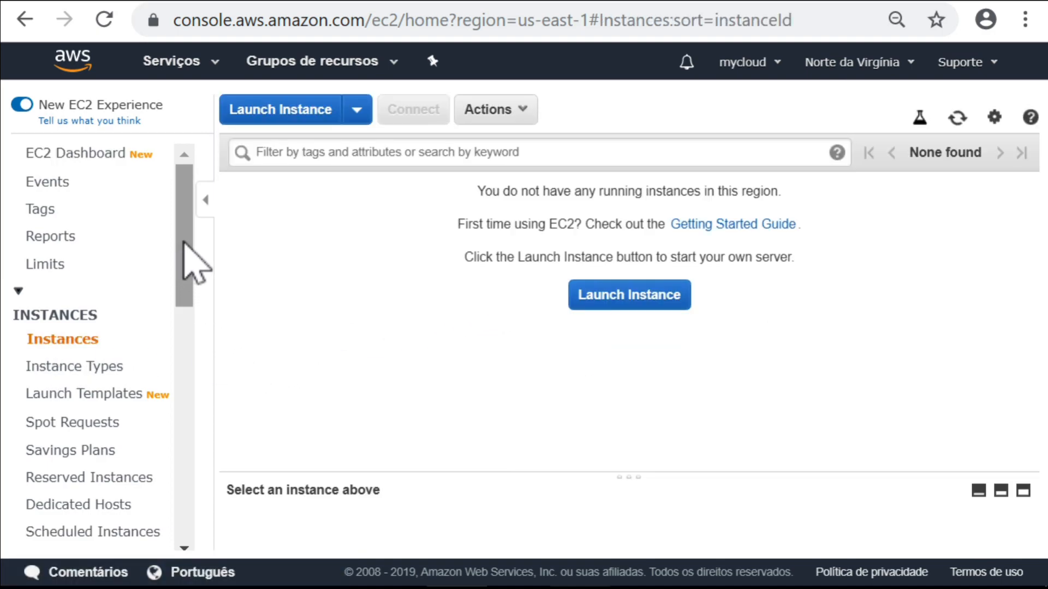
drag(182, 241, 182, 432)
click(75, 417)
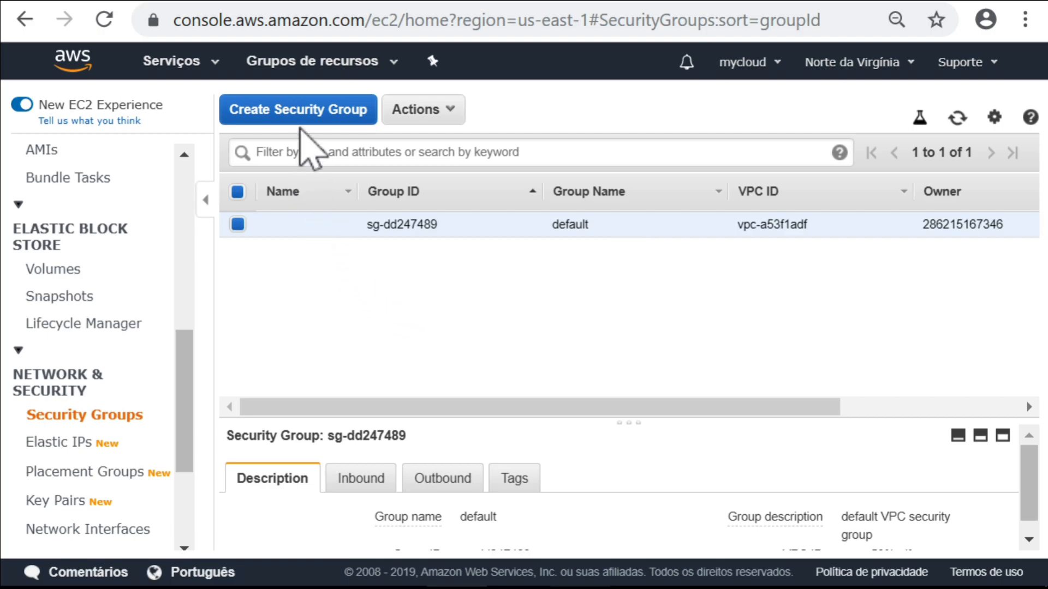
Start a security group named IPs_Empresa, described as "Acesso liberado para os ips da empresa", in the VPC vpc-a53f1adf (default)
click(300, 109)
text(IPs_Empresa)
click(342, 169)
text(Acesso liberado para os ips da empresa)
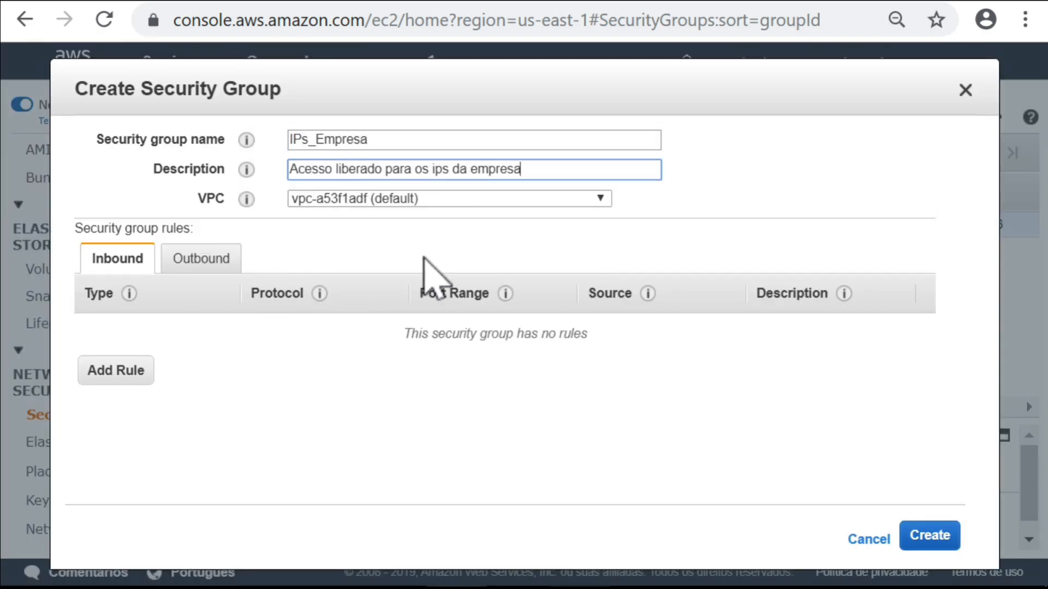
click(600, 202)
click(597, 213)
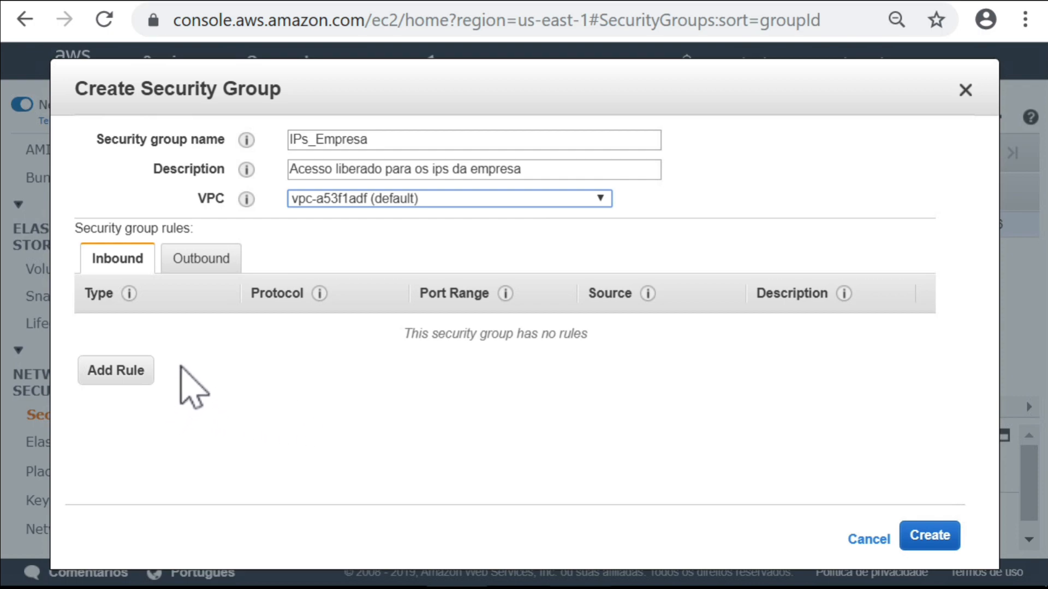
Check the group's outbound rules and add an inbound rule of type All traffic
click(179, 263)
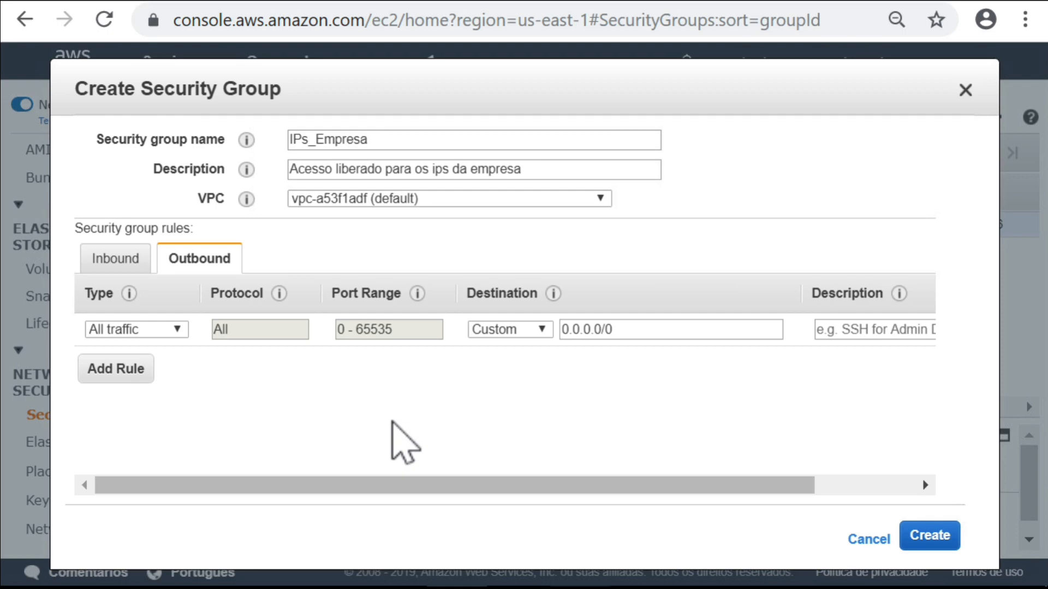
click(113, 260)
click(123, 371)
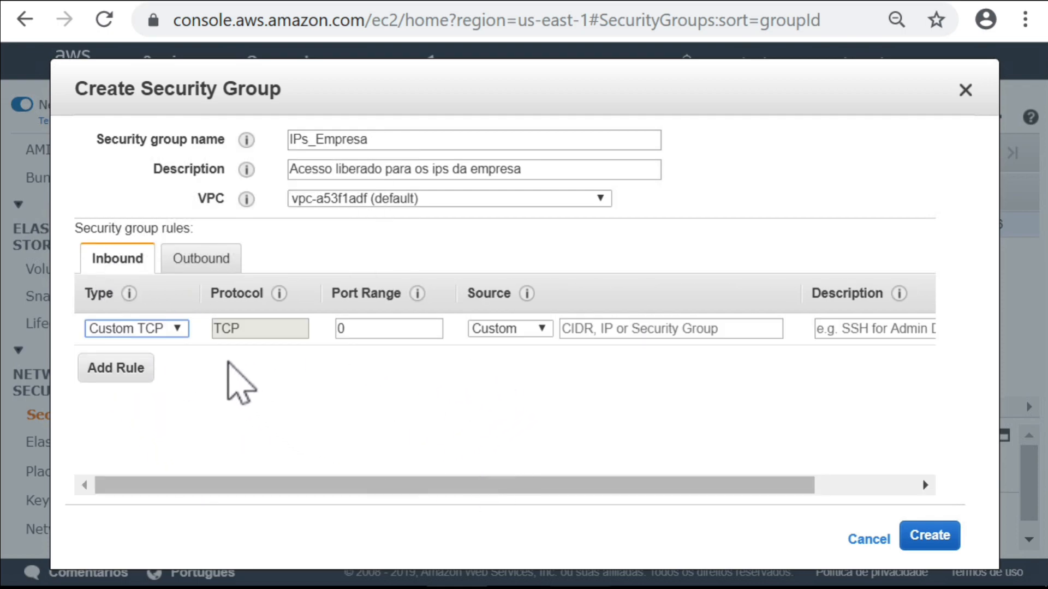
click(185, 330)
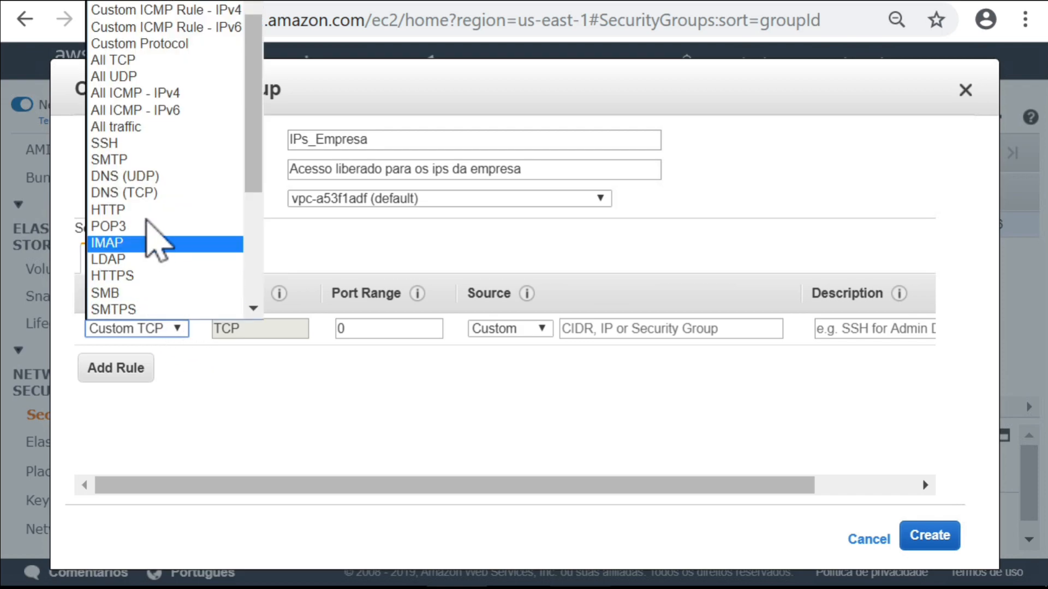
click(147, 128)
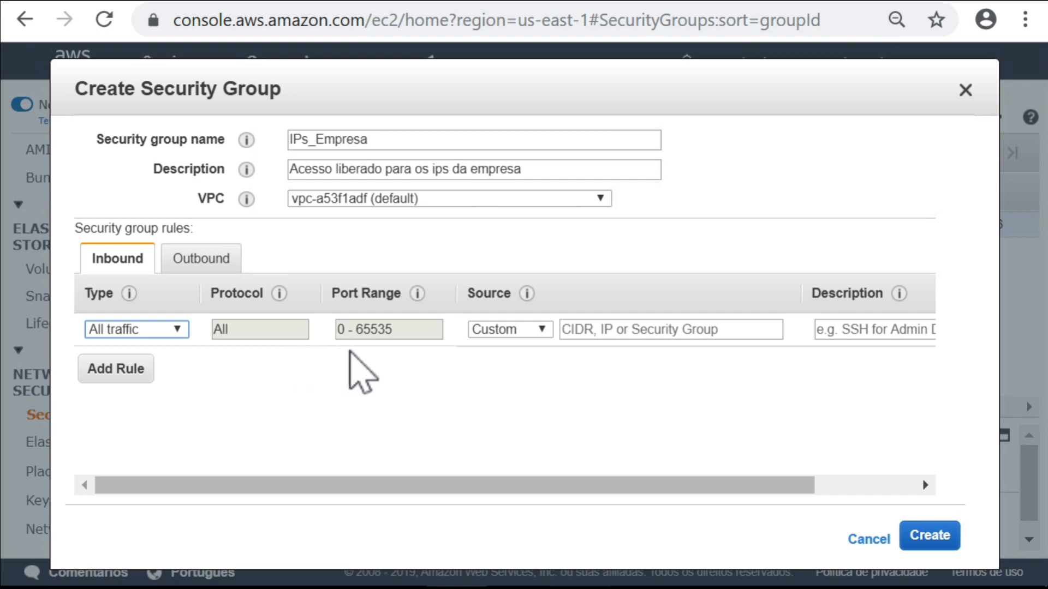
Set the inbound rule's source to My IP, describe it as "IP Fixo Empresa", and create the security group
click(540, 330)
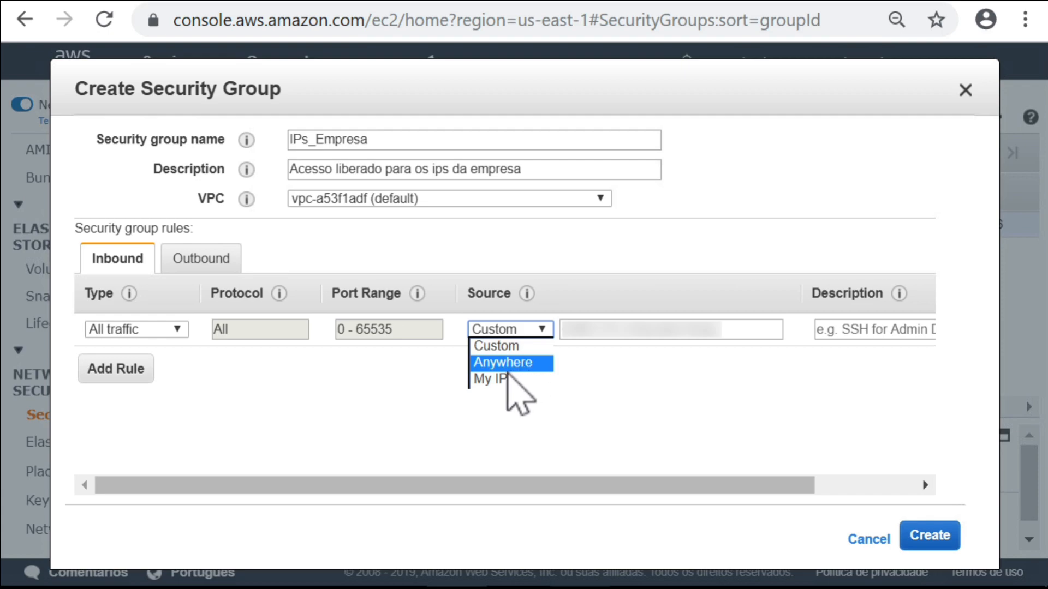
click(504, 380)
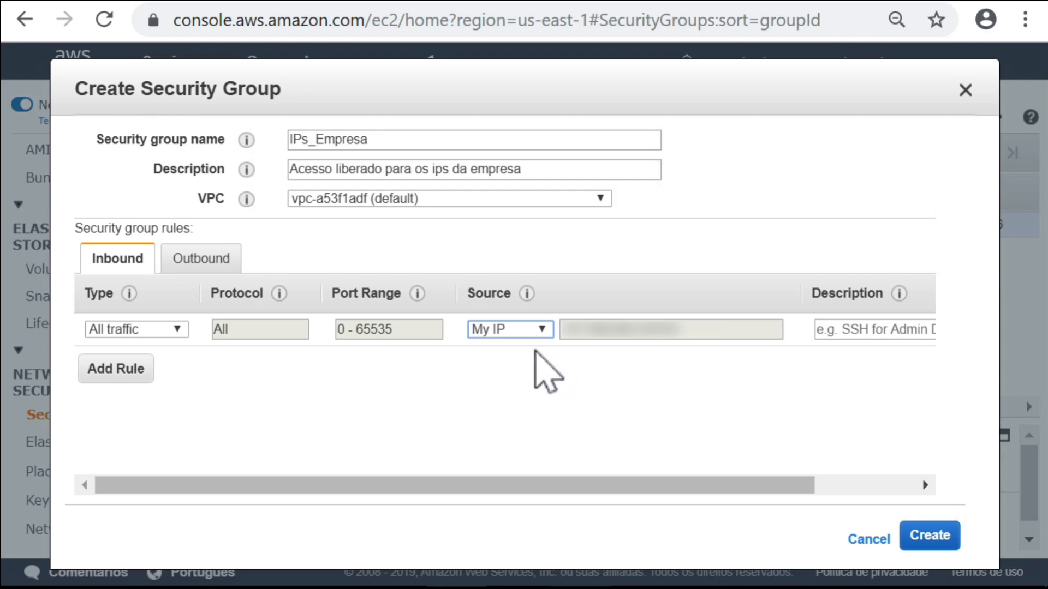
click(886, 334)
text(IP Fixo Empresa)
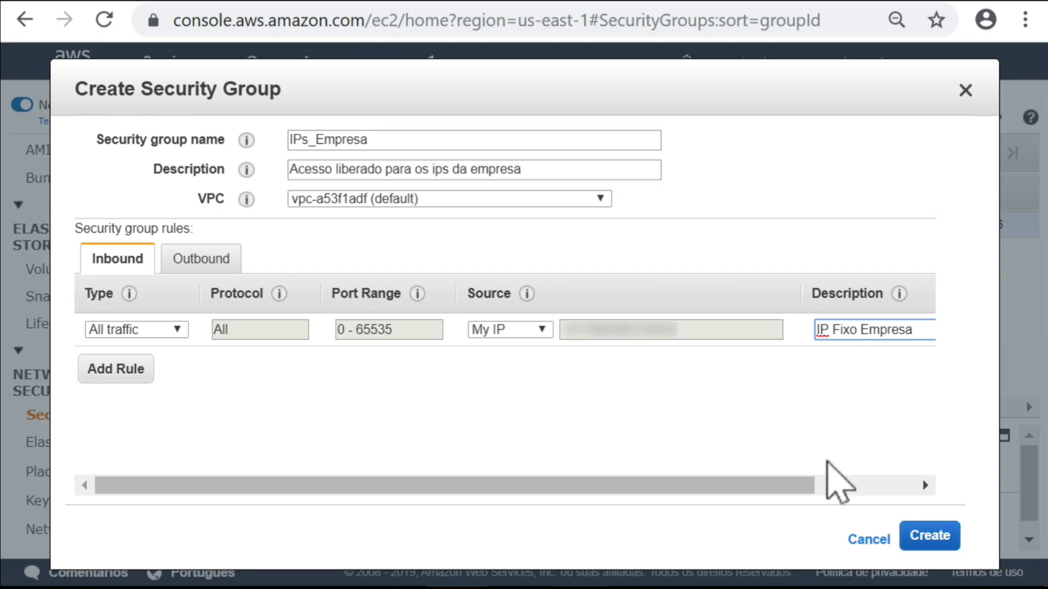
click(929, 536)
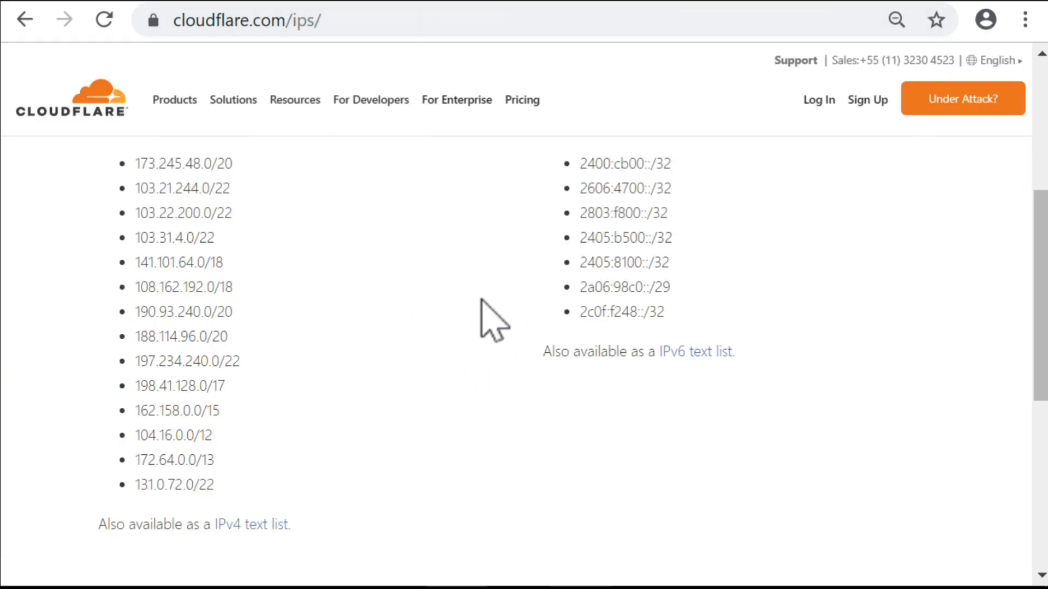
Review Cloudflare's IP ranges page and start a security group named IPsCloudFlare_Zabbix, described as "Liberacao de acesso dos blocos ip da cloudflare ao webconsole"
scroll(486, 320, up, 5)
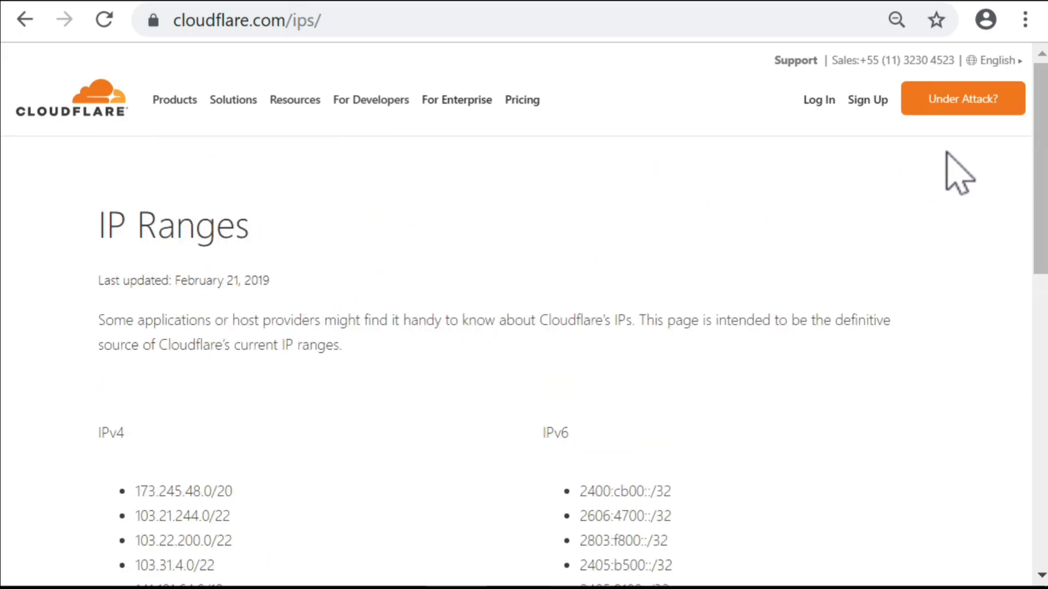
drag(1036, 118, 1018, 219)
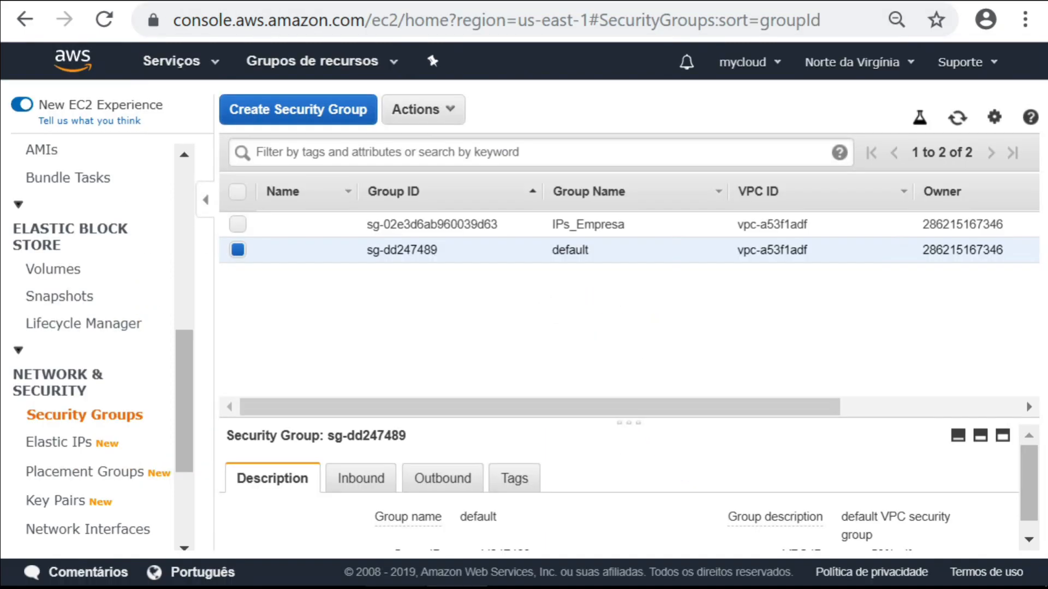
click(295, 119)
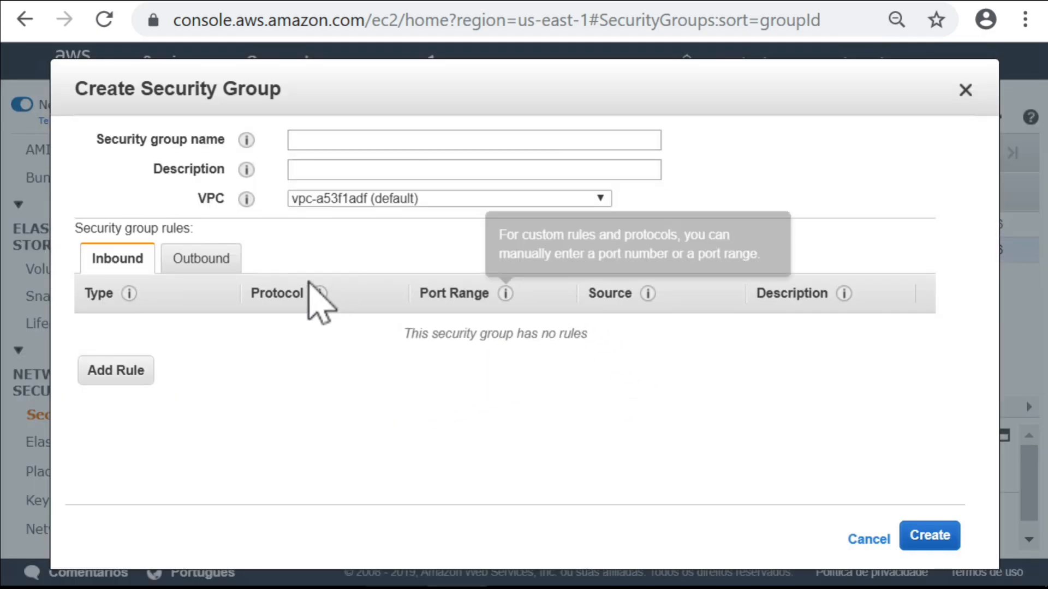
click(304, 143)
text(IPsCloudFlare_Zabbix)
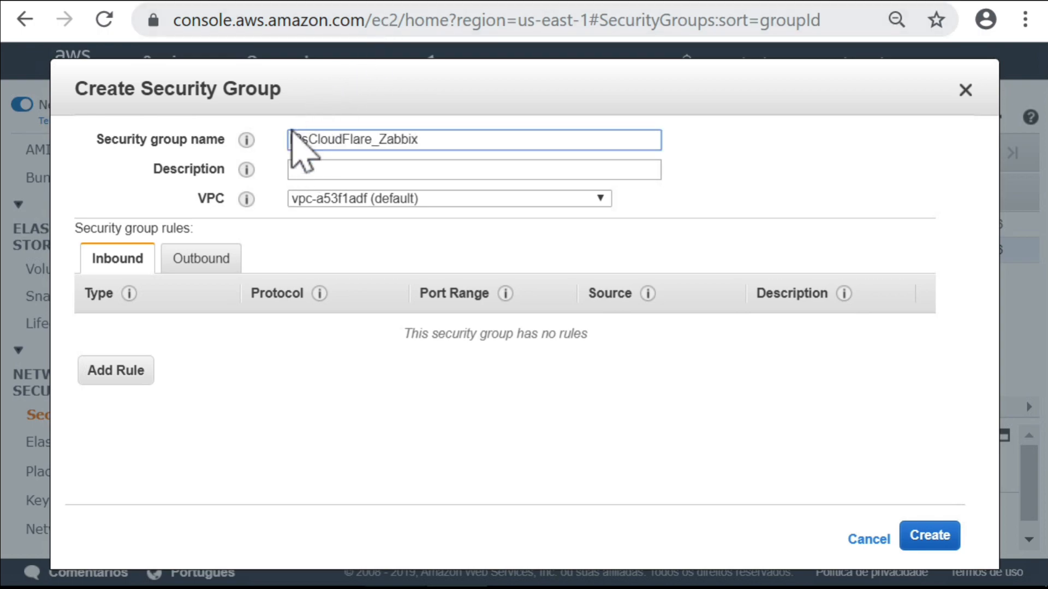
click(315, 168)
text(Liberacao de acesso dos blocos ip da cloudflare  ao webconsole)
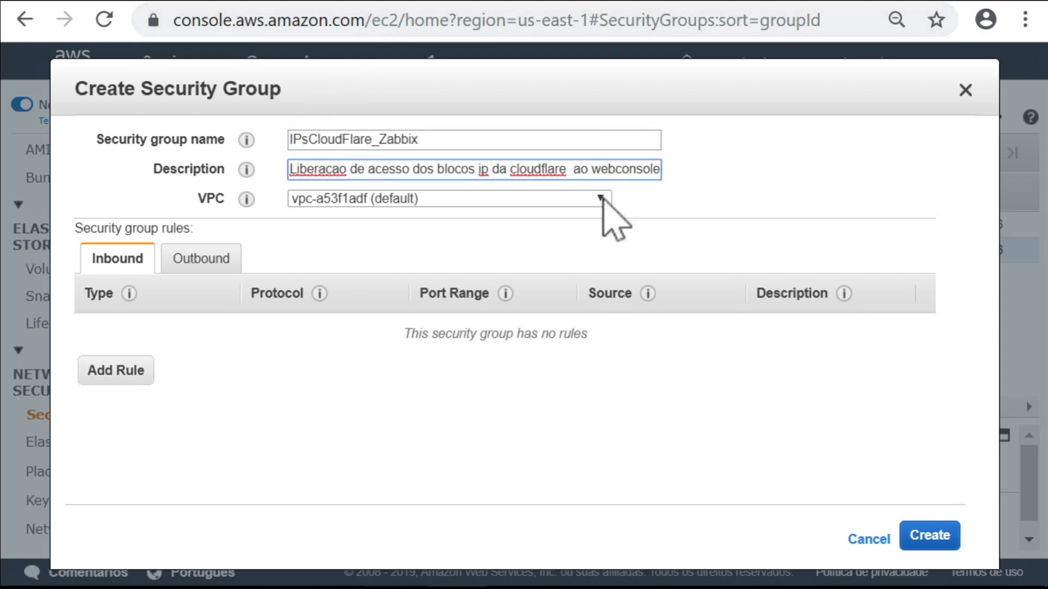
Read through the new group's description and check that its VPC is vpc-a53f1adf (default)
drag(631, 168, 690, 187)
click(644, 168)
drag(611, 169, 290, 166)
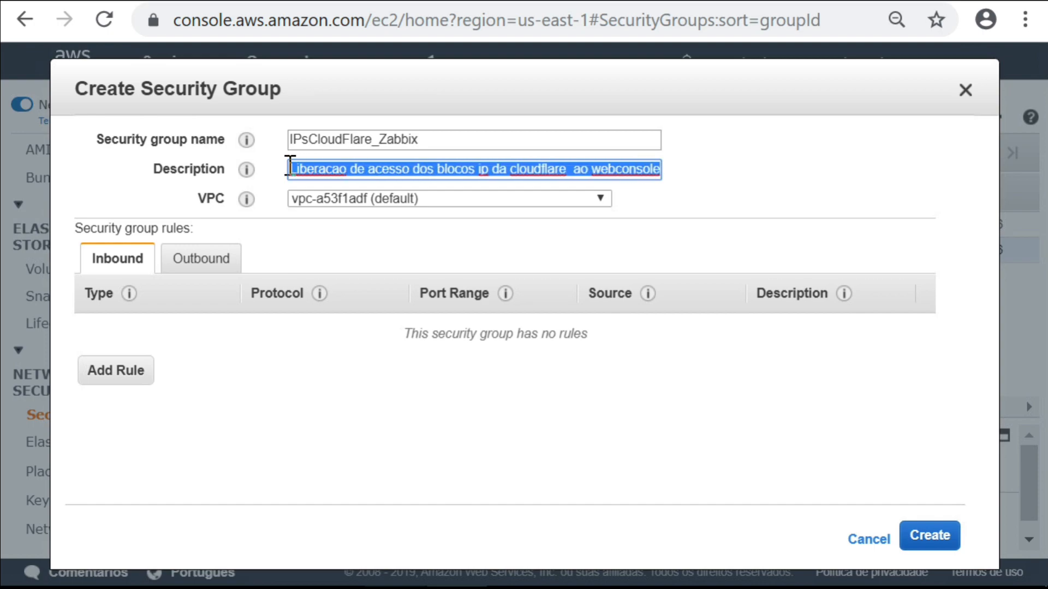
click(298, 161)
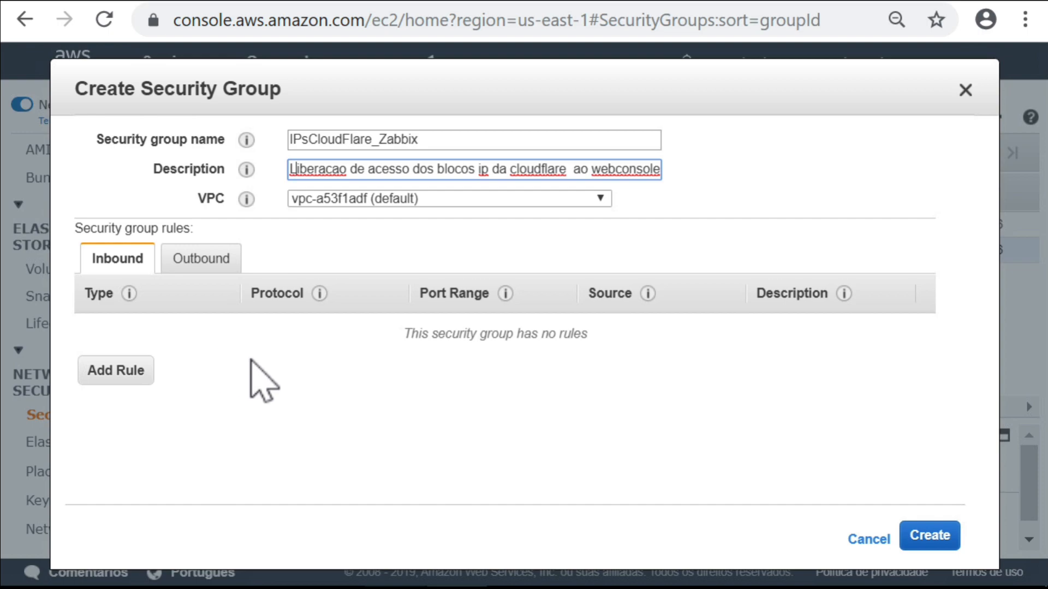
click(407, 199)
click(406, 200)
Add an inbound rule of type HTTPS to the IPsCloudFlare_Zabbix group
click(122, 379)
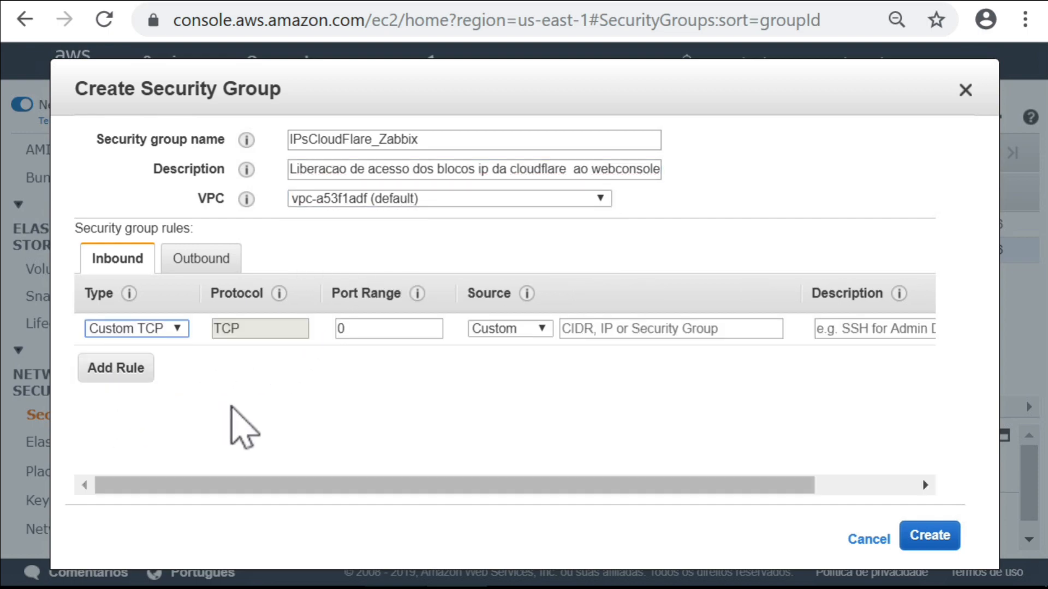
click(175, 329)
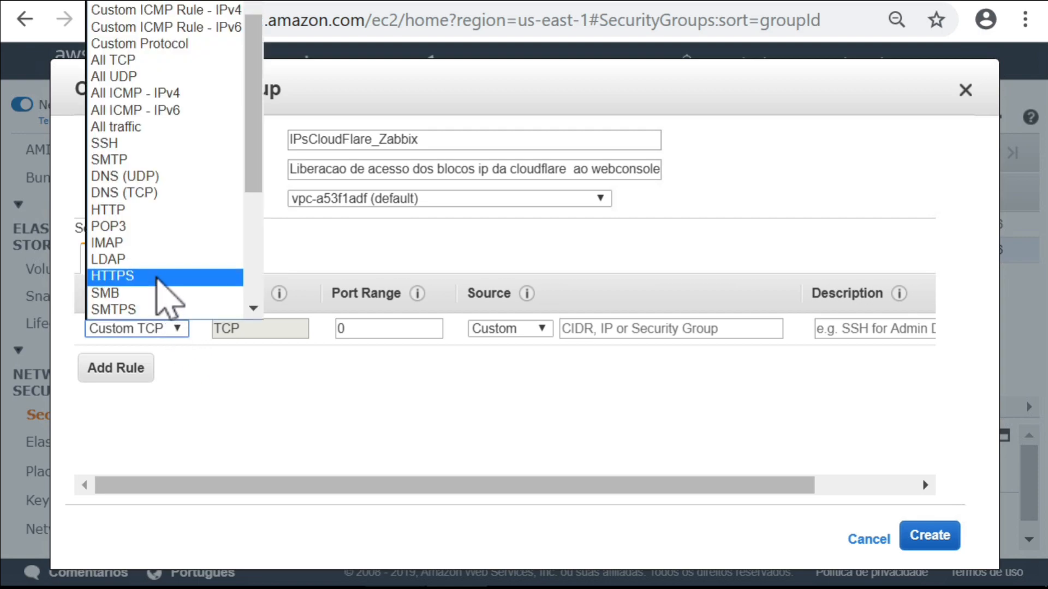
click(157, 275)
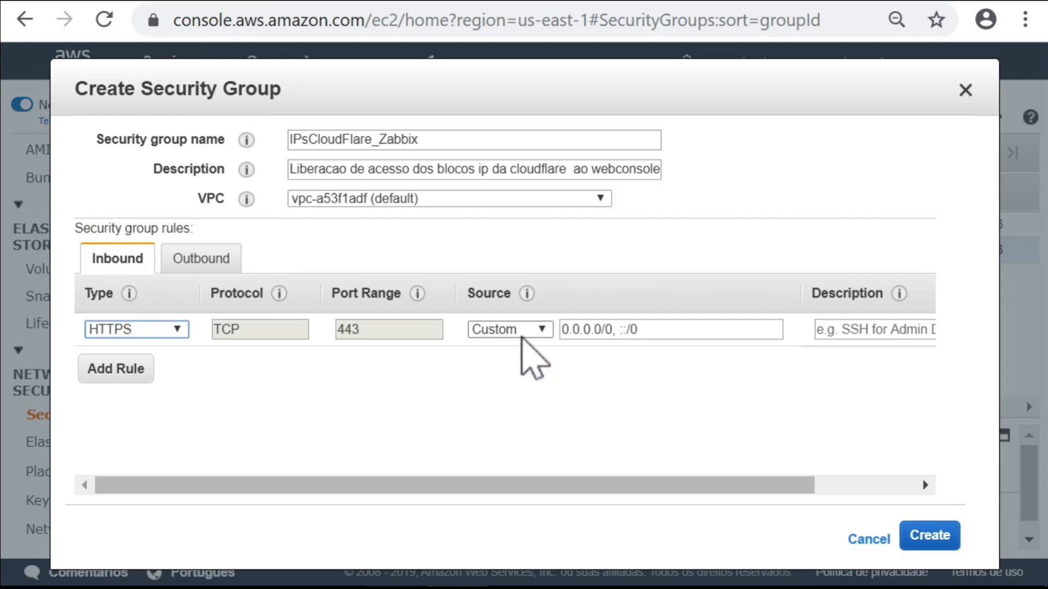
Replace the HTTPS rule's source with Cloudflare's comma-separated IP blocks, beginning with 173.245.48.0/20, 103.21.244.0/22
triple_click(666, 330)
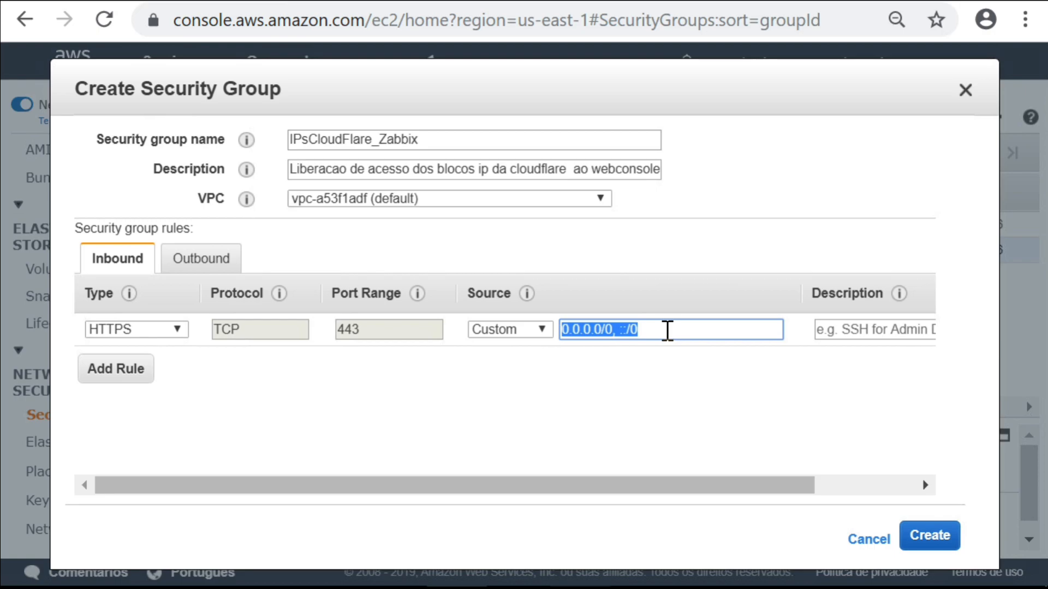
key(BackSpace)
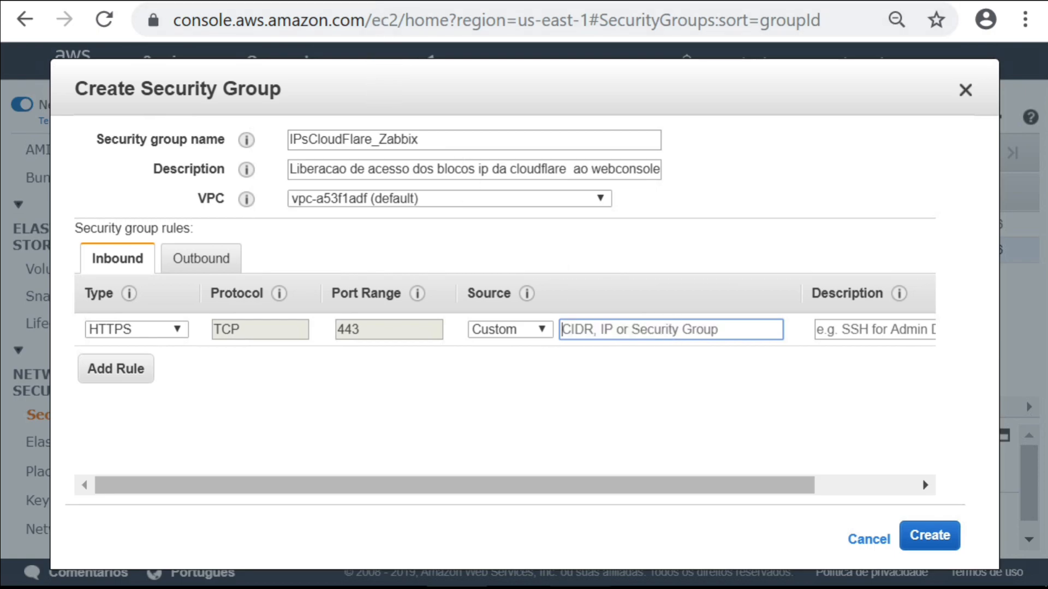
click(364, 1)
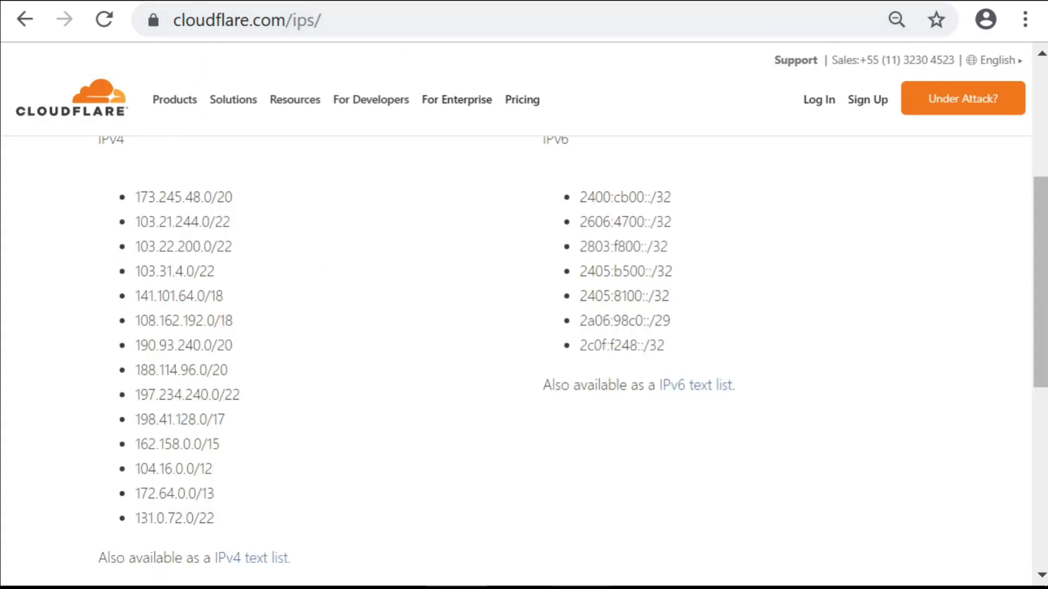
click(185, 1)
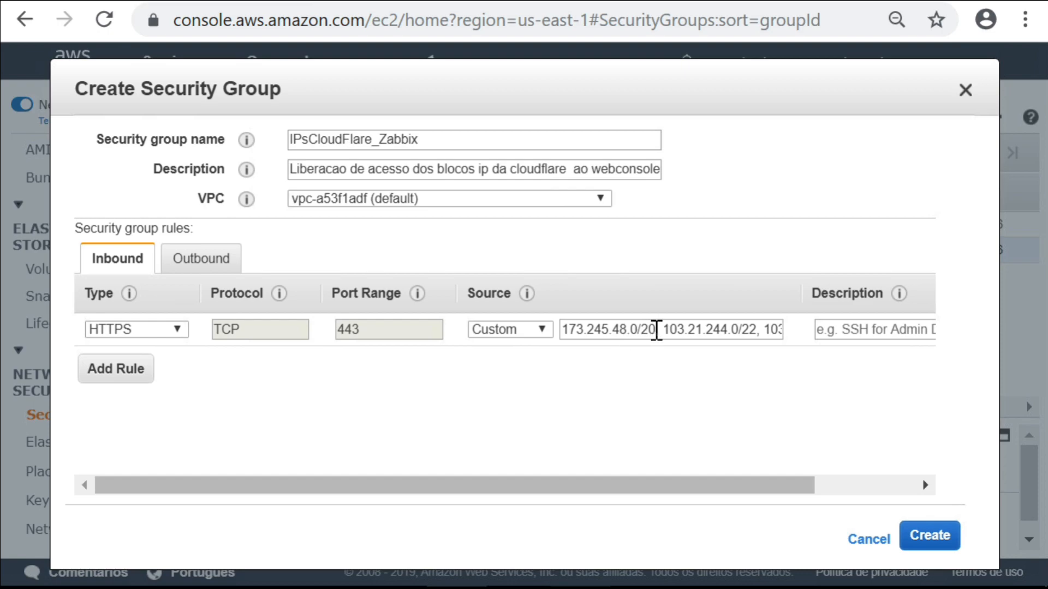
drag(657, 330, 460, 339)
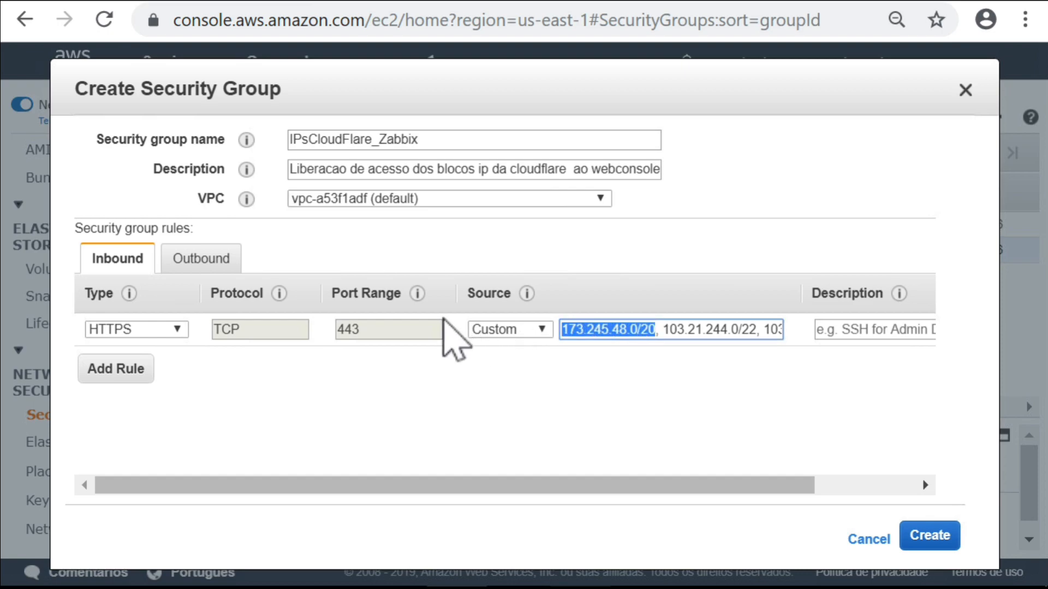
click(647, 329)
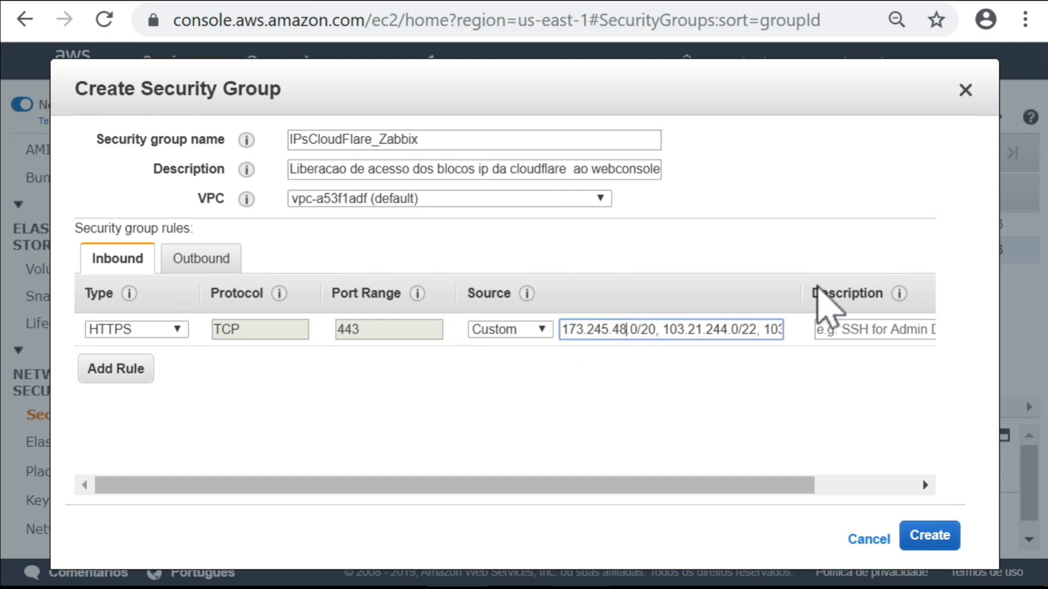
Read through the Cloudflare IP blocks entered as the HTTPS rule's source
key(Right)
key(Right)
key(Right)
key(Right)
key(Right)
key(Right)
key(Right)
key(Right)
key(Right)
key(Right)
key(Right)
key(Right)
key(Right)
key(Right)
key(Right)
key(Right)
key(Right)
key(Right)
key(Right)
key(Right)
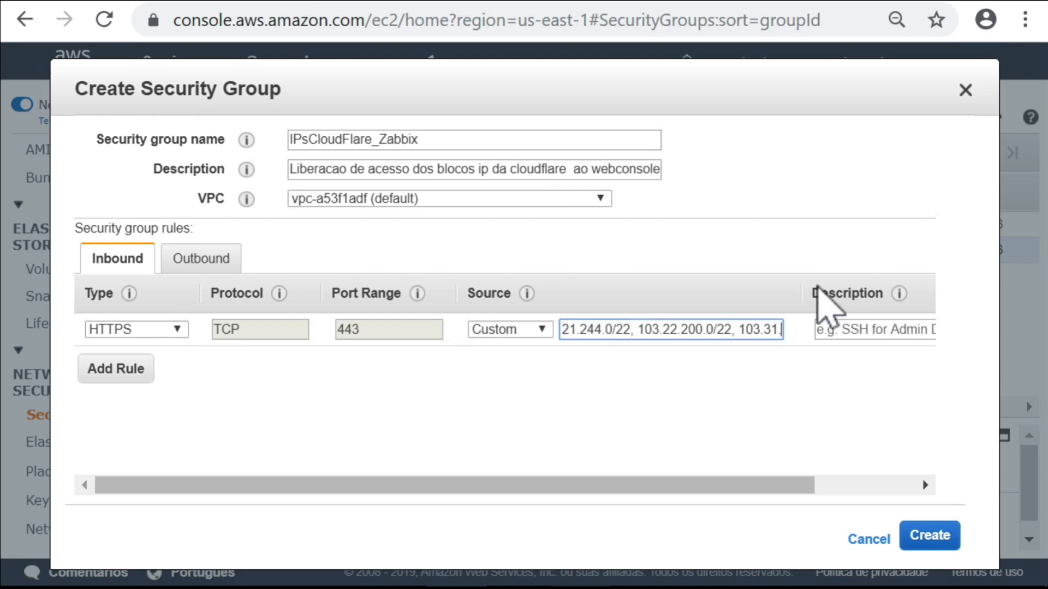
Describe the HTTPS rule as a block of CloudFlare IPs ("Bloco de IPs CloudFlar...") and create the IPsCloudFlare_Zabbix group
click(859, 334)
key(ctrl+v)
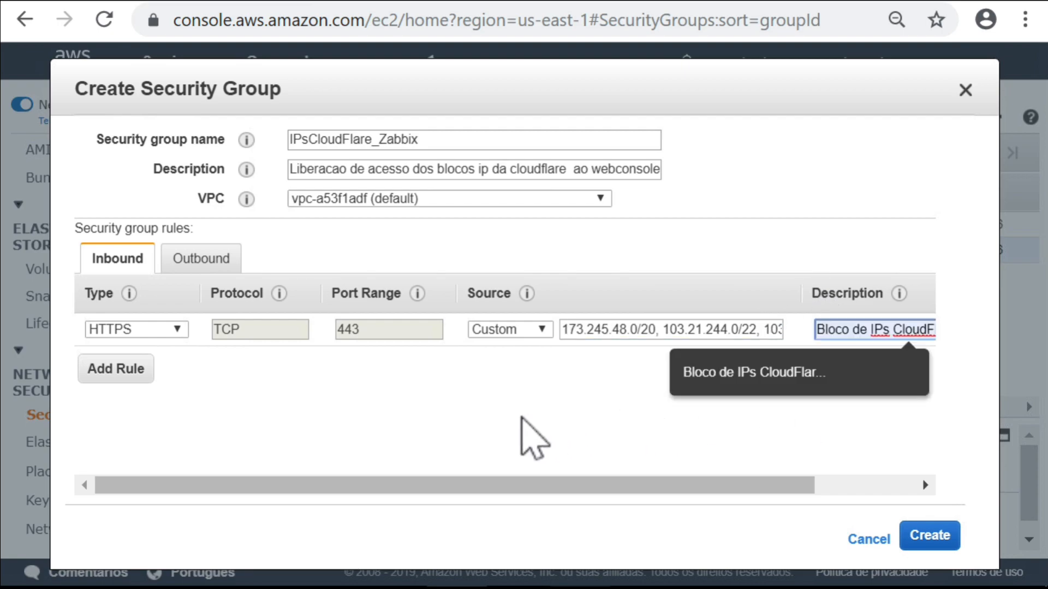
click(919, 529)
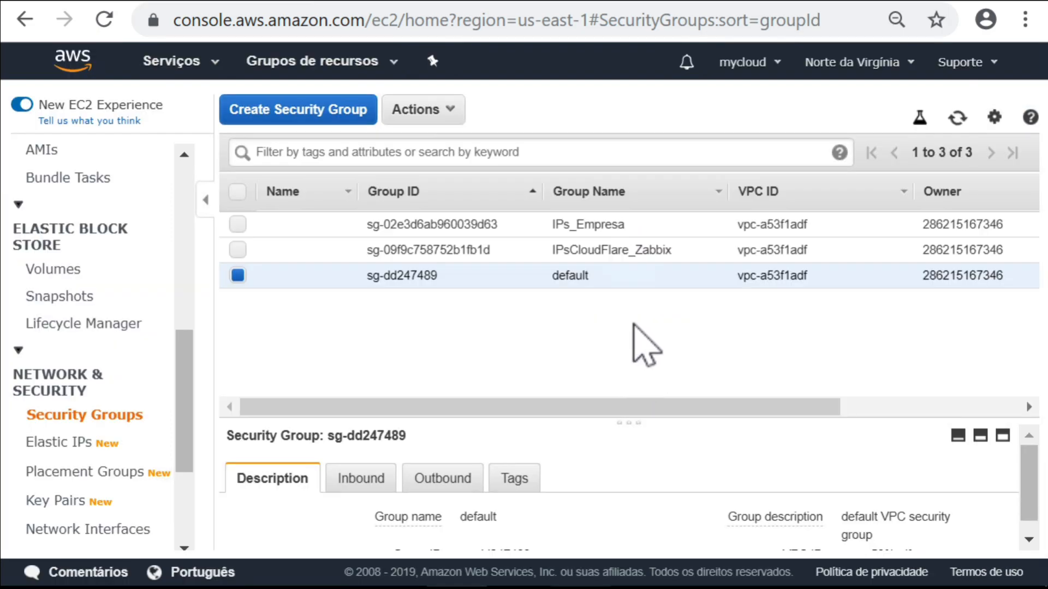
Start a security group named IPsCloudFlare_Grafana, described as "Liberacao de acesso dos bloco ips da cloudflare ao webconsole do grafana", in the default VPC
click(291, 114)
click(338, 136)
text(IPsCloudFlare_Grafana)
click(339, 170)
key(ctrl+v)
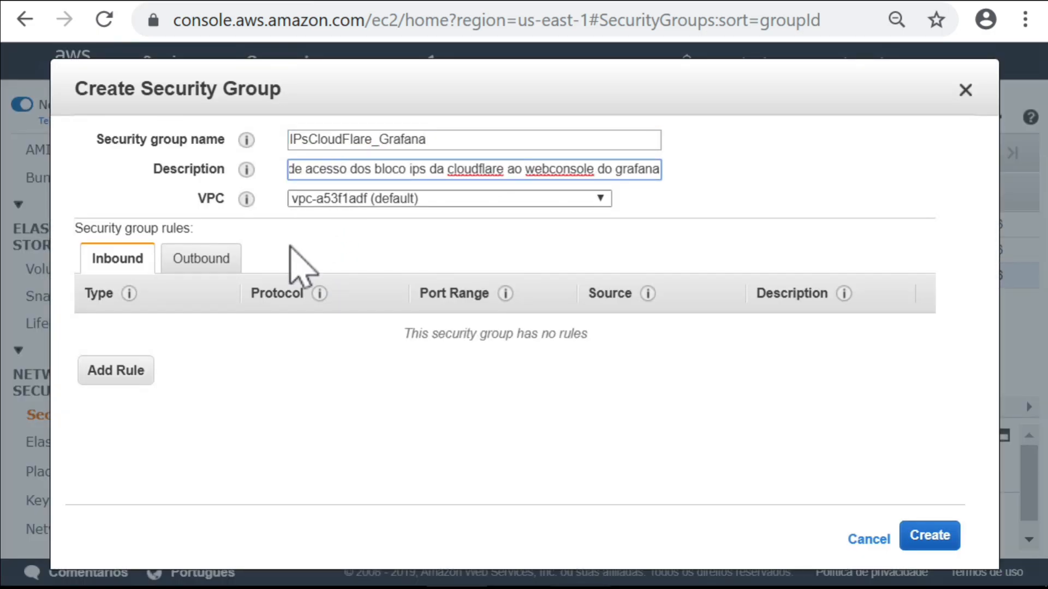
click(388, 201)
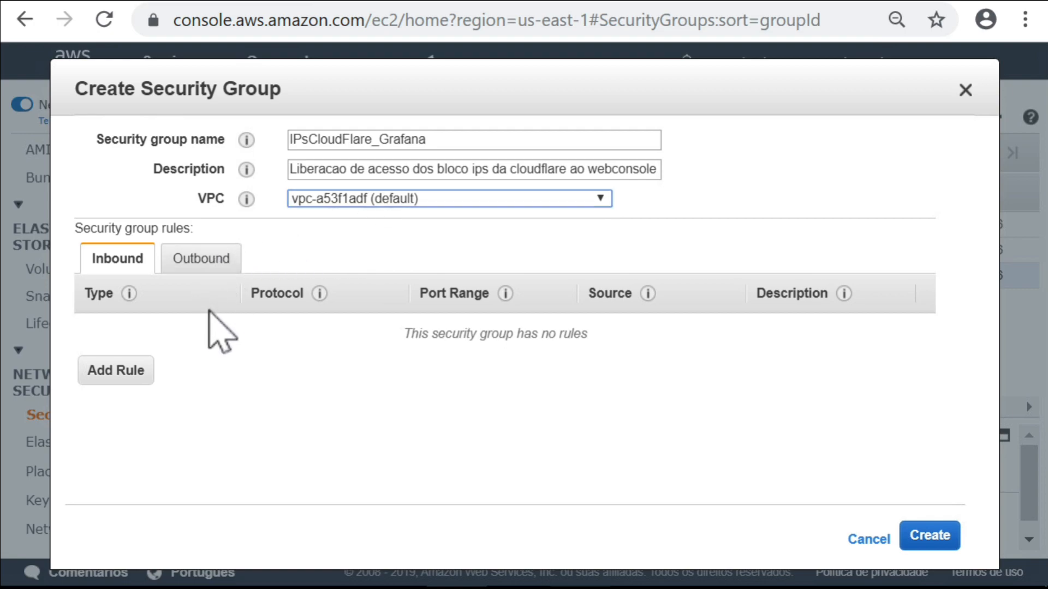
Add an inbound Custom TCP rule for port 8443 to the IPsCloudFlare_Grafana group
click(131, 373)
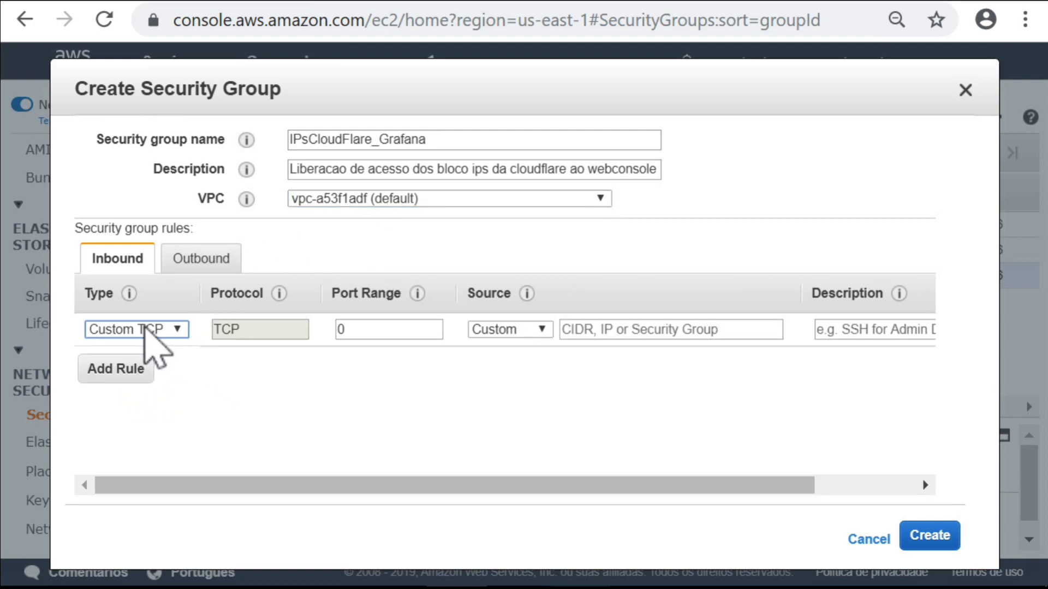
click(370, 330)
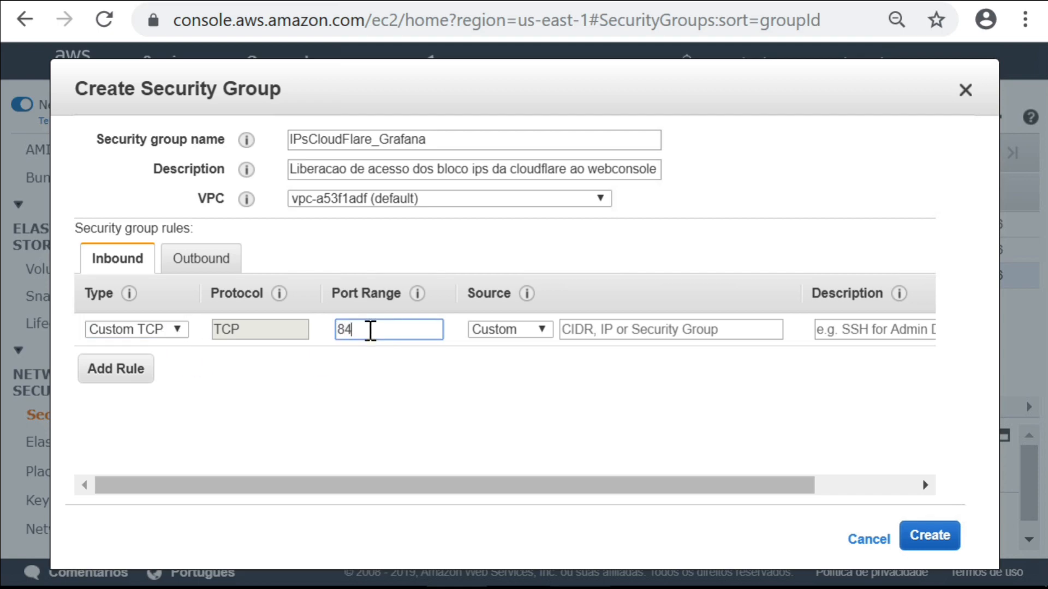
click(540, 329)
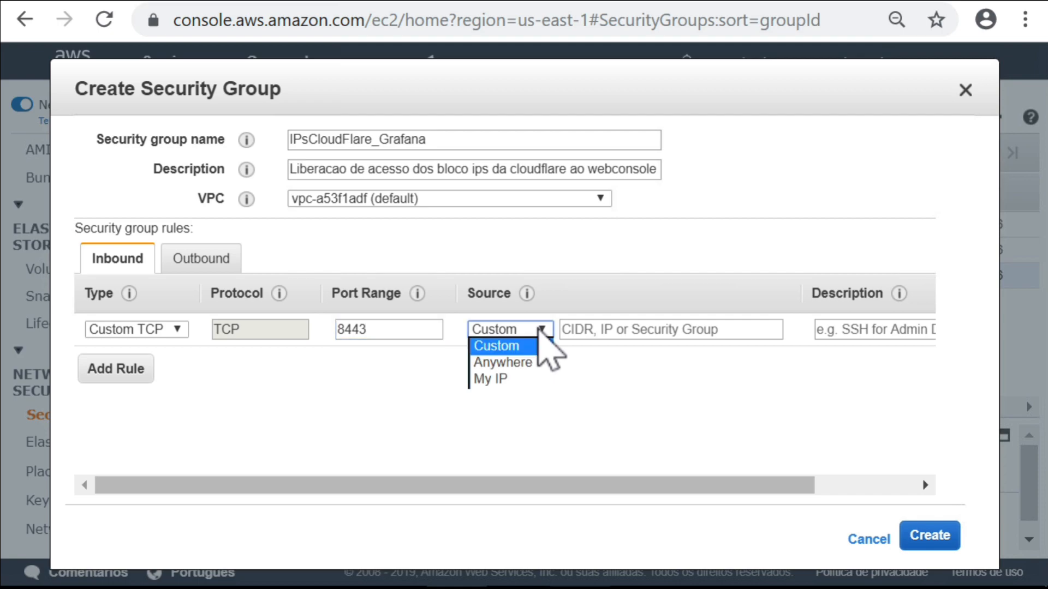
click(503, 362)
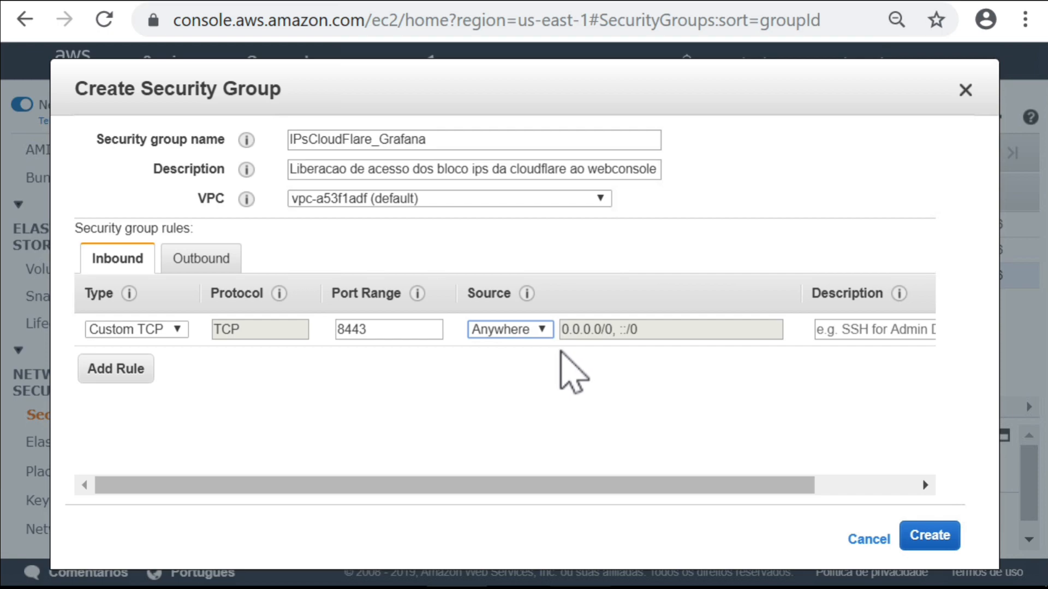
click(542, 331)
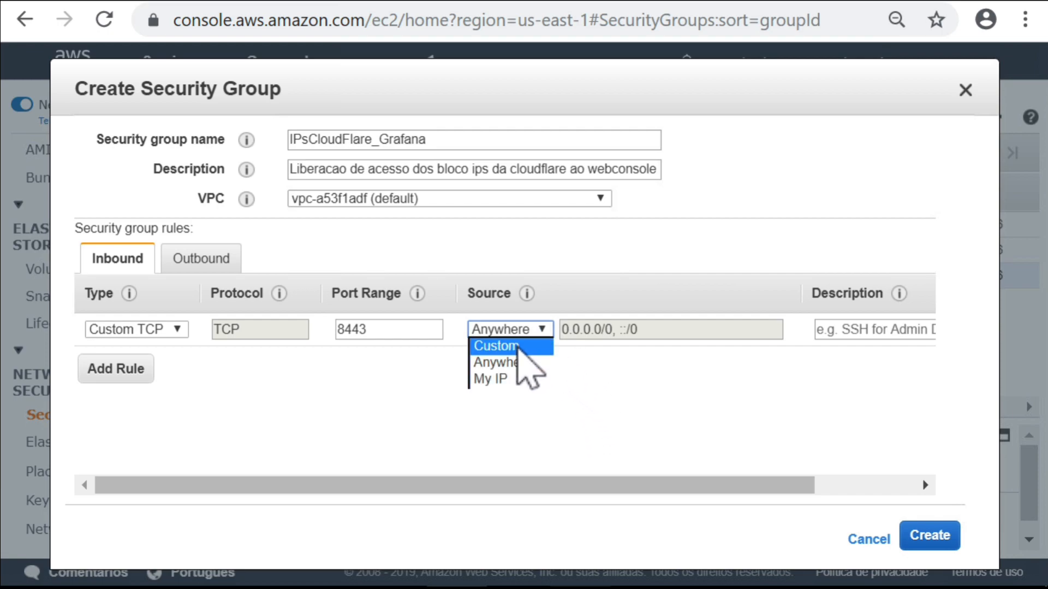
click(518, 349)
Give the 8443 rule Cloudflare's IP blocks, beginning with 173.245.48.0/20, 103.21.244.0/22, and the "Bloco de IPs CloudFlar..." description, and create the group
click(671, 337)
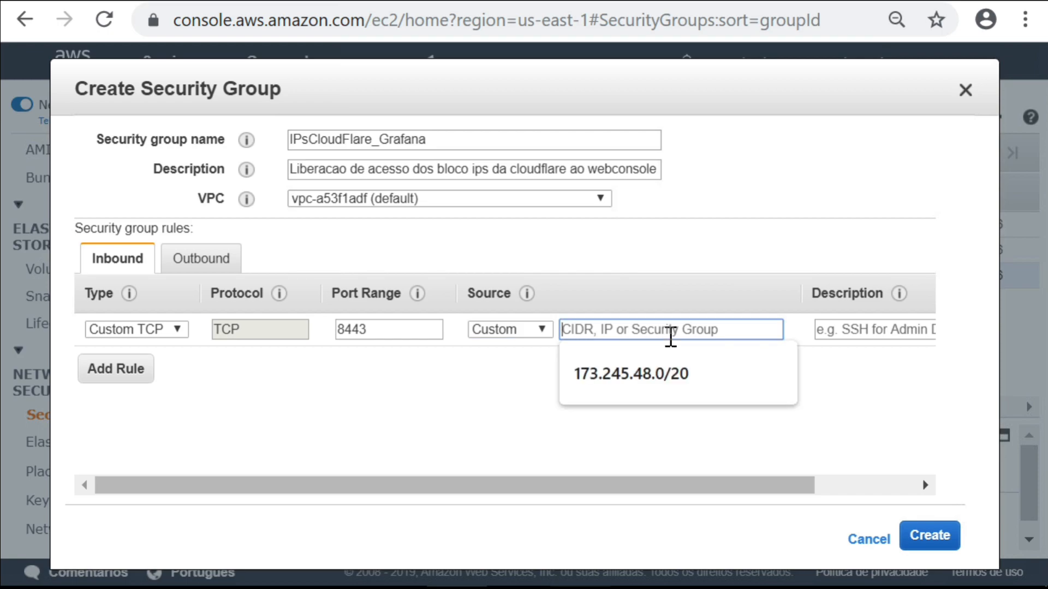
key(ctrl+v)
click(839, 333)
click(846, 381)
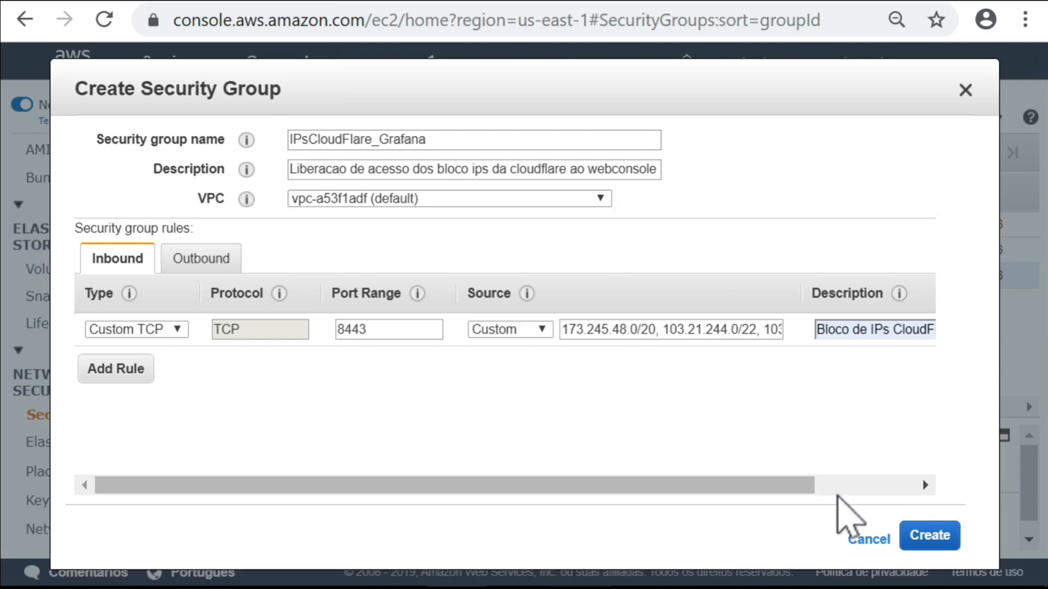
click(927, 540)
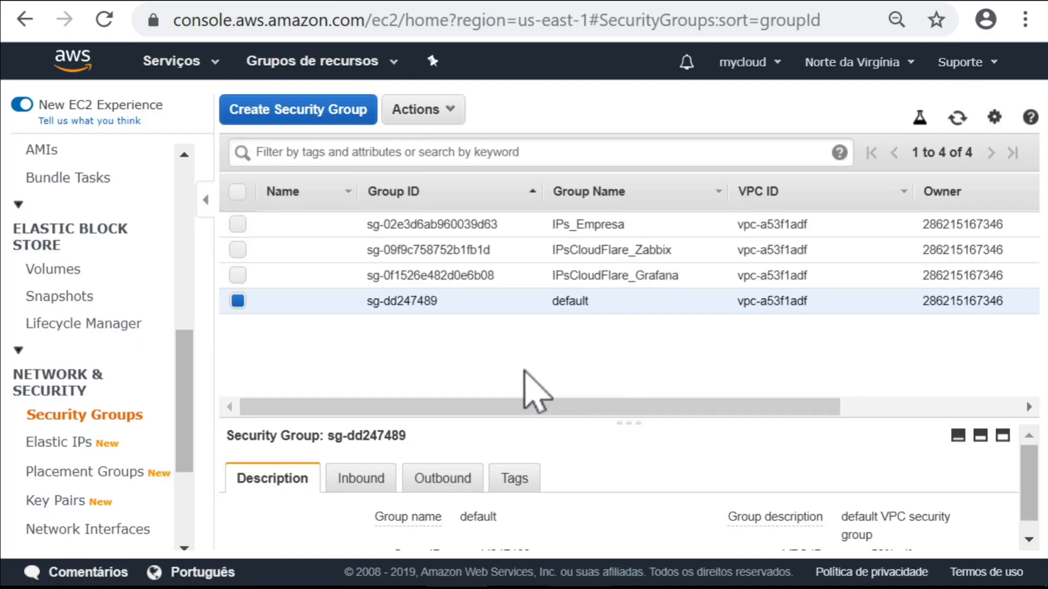
Examine the inbound rules of the IPs_Empresa, IPsCloudFlare_Zabbix and IPsCloudFlare_Grafana security groups
click(512, 224)
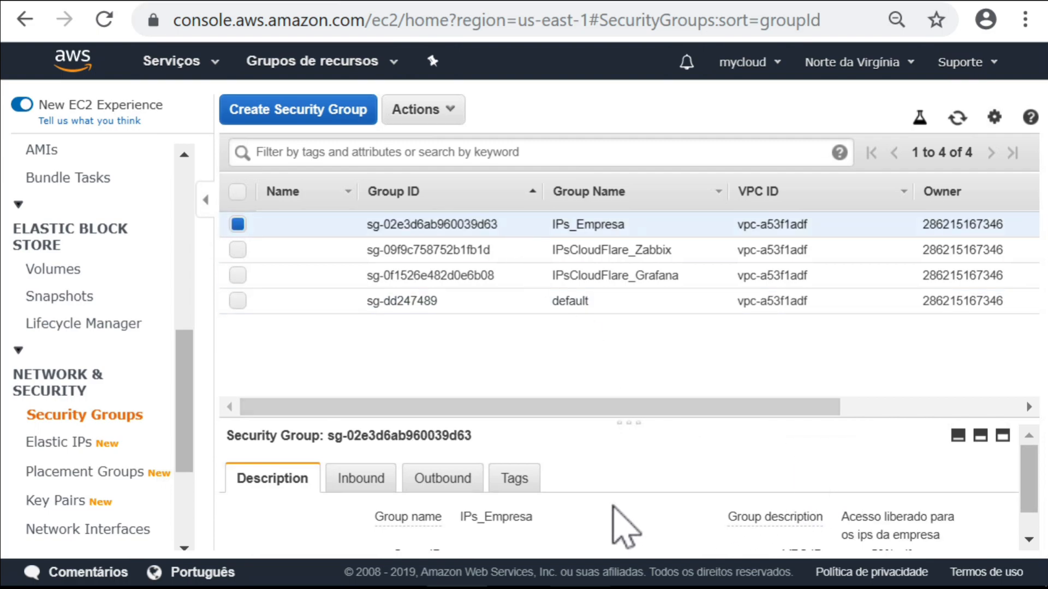
click(1029, 539)
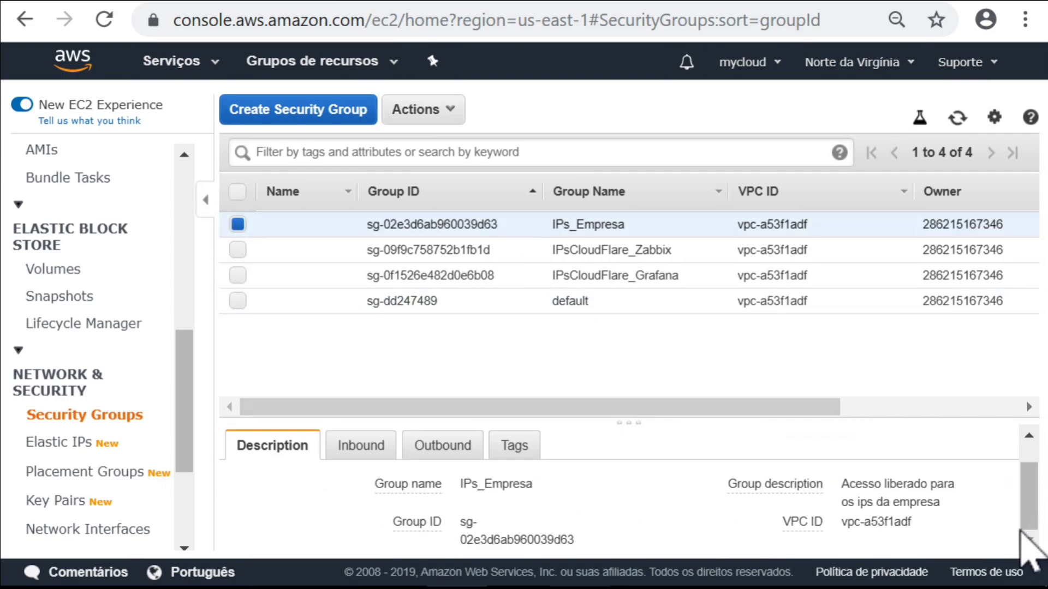
click(346, 452)
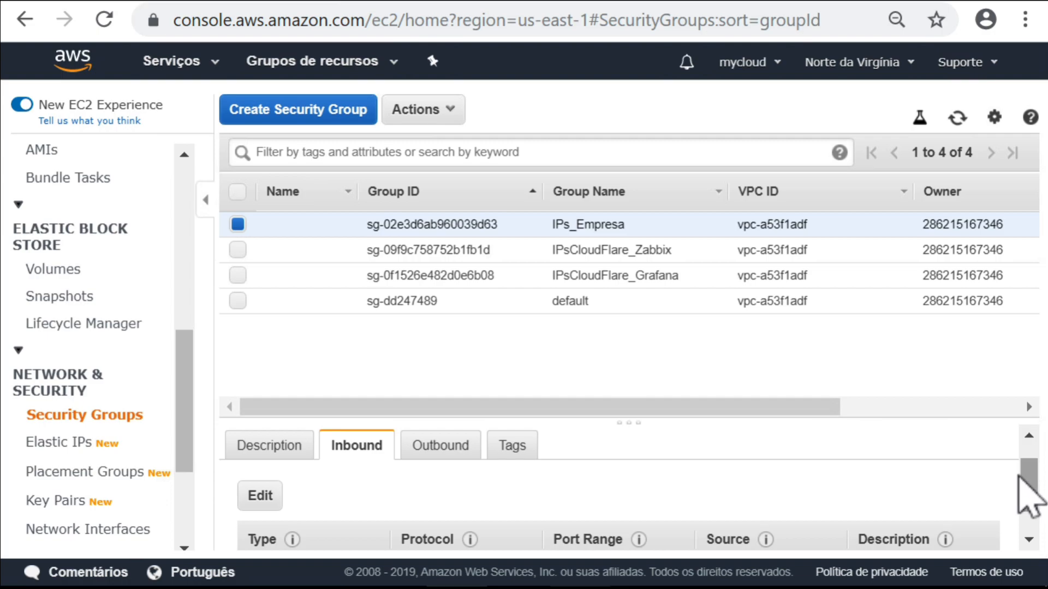
drag(1020, 469, 1018, 494)
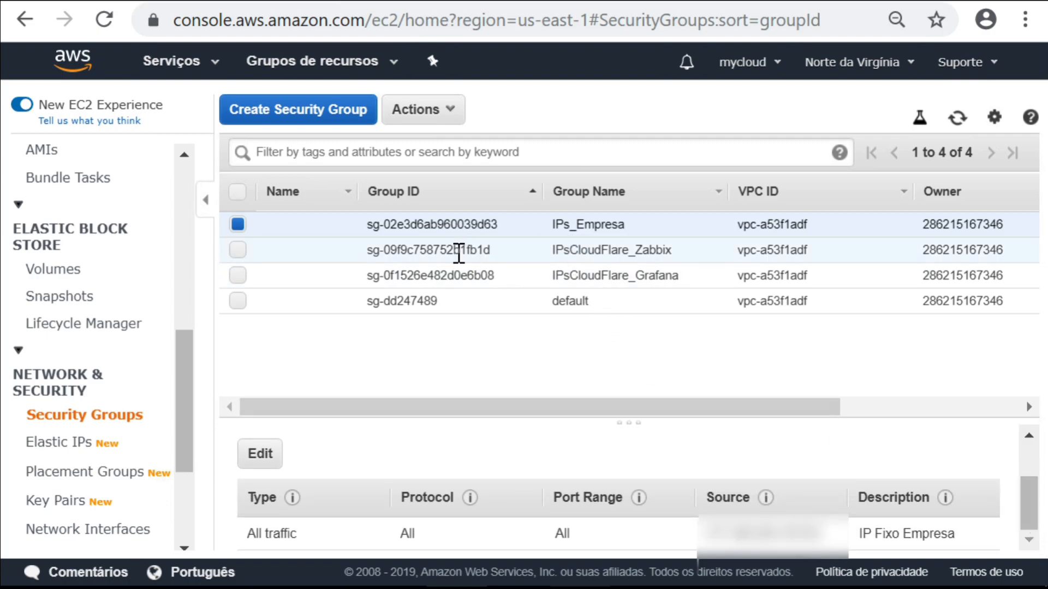
click(512, 252)
scroll(1023, 485, down, 3)
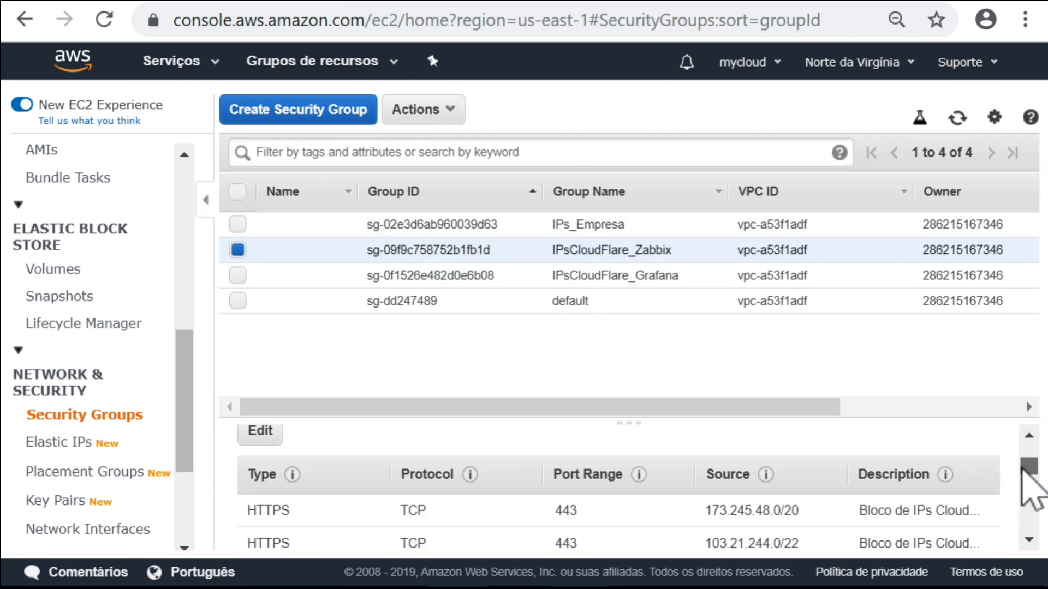
drag(1021, 483, 1015, 510)
click(606, 284)
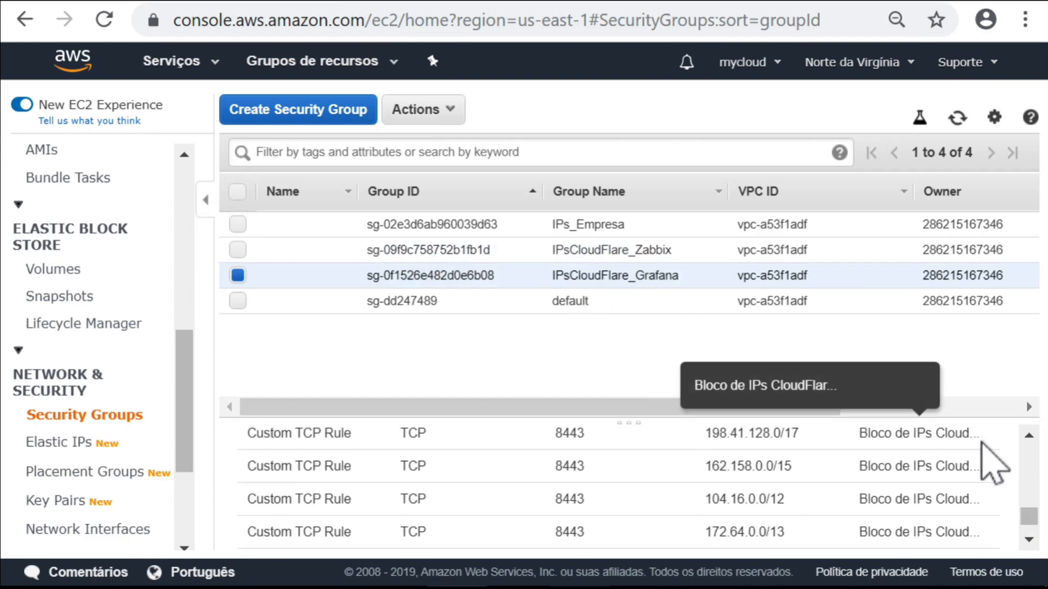
drag(1029, 513, 1025, 502)
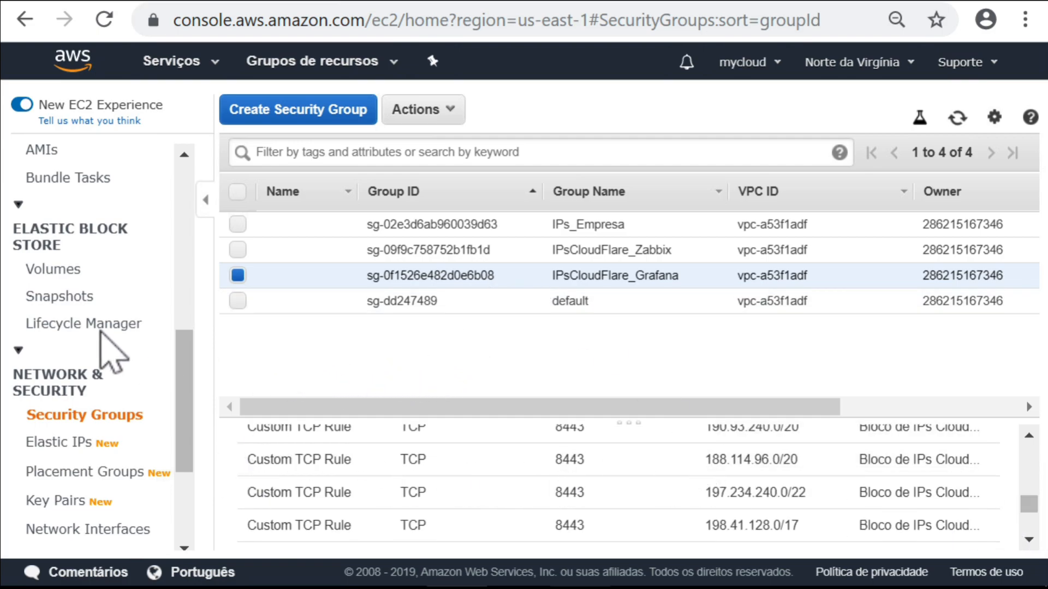
Look over the Elastic IP addresses page and its allocation settings without allocating an address
scroll(191, 395, down, 1)
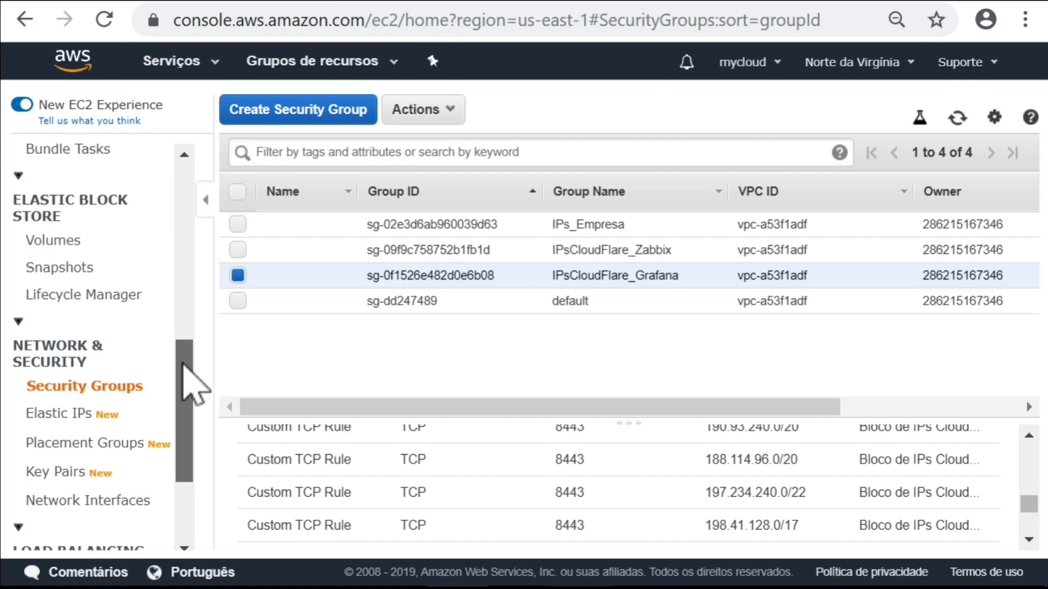
click(50, 419)
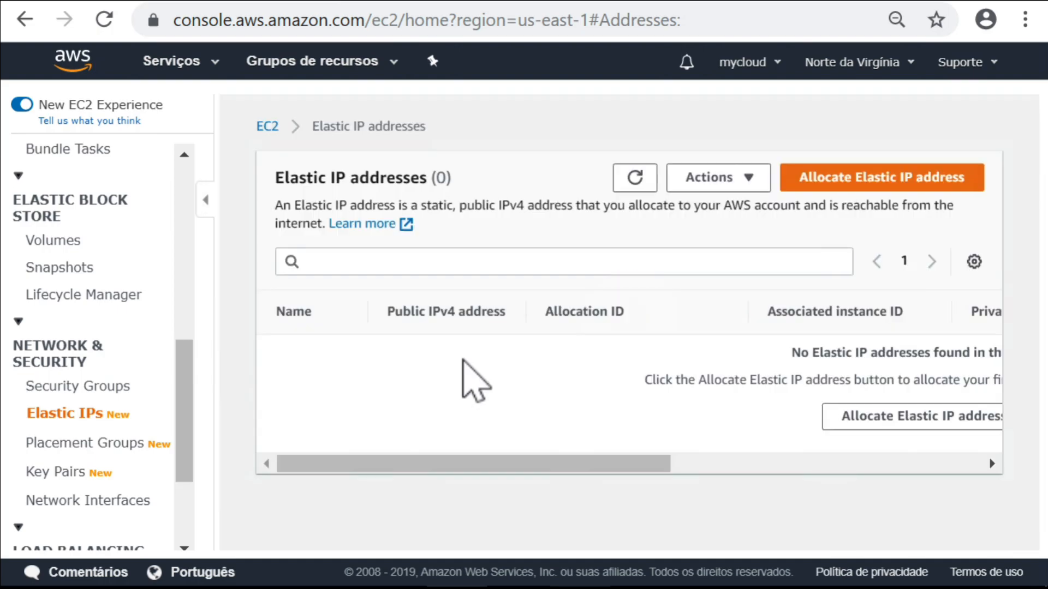
drag(515, 463, 682, 466)
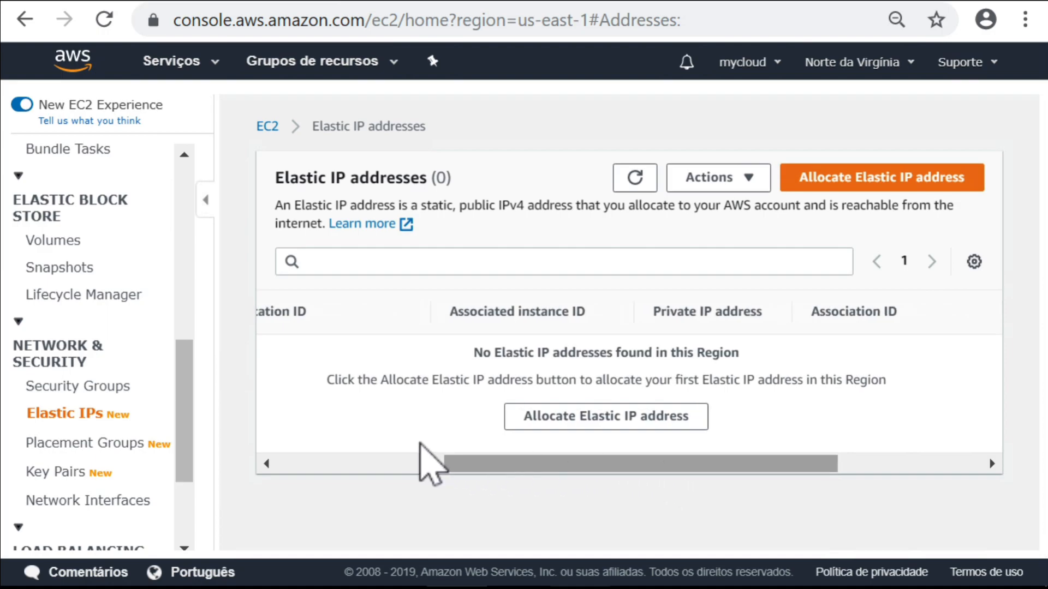
click(562, 417)
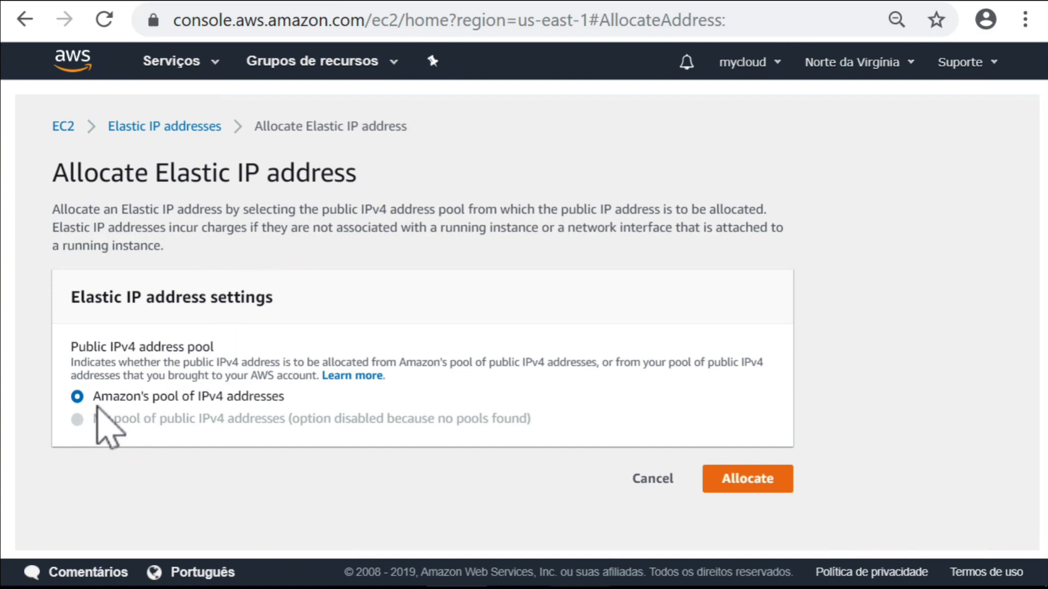
click(642, 477)
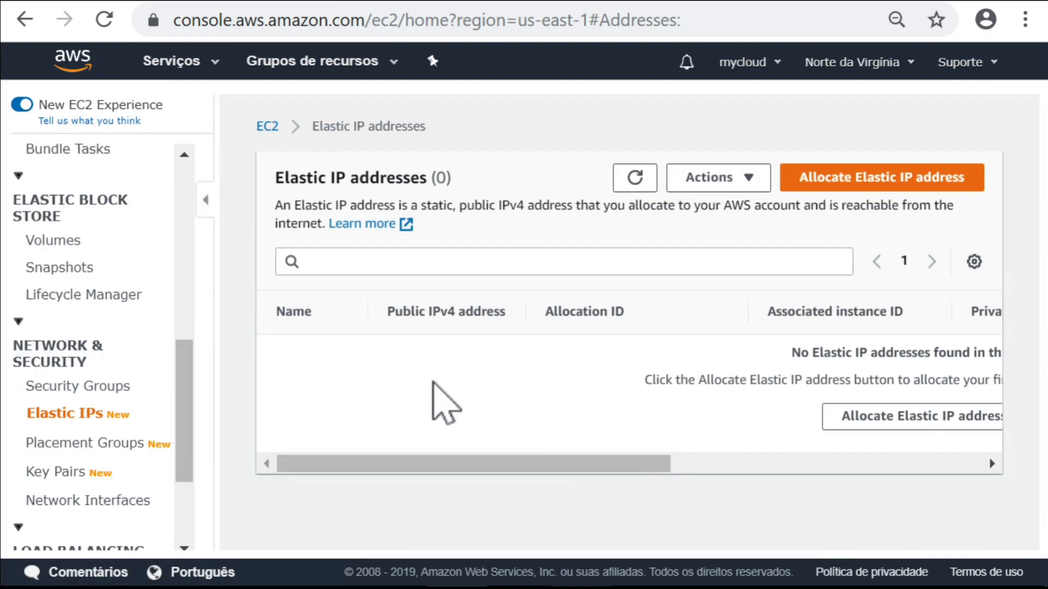
Go to the EC2 instances list and start launching a new instance
drag(187, 379, 188, 224)
click(64, 269)
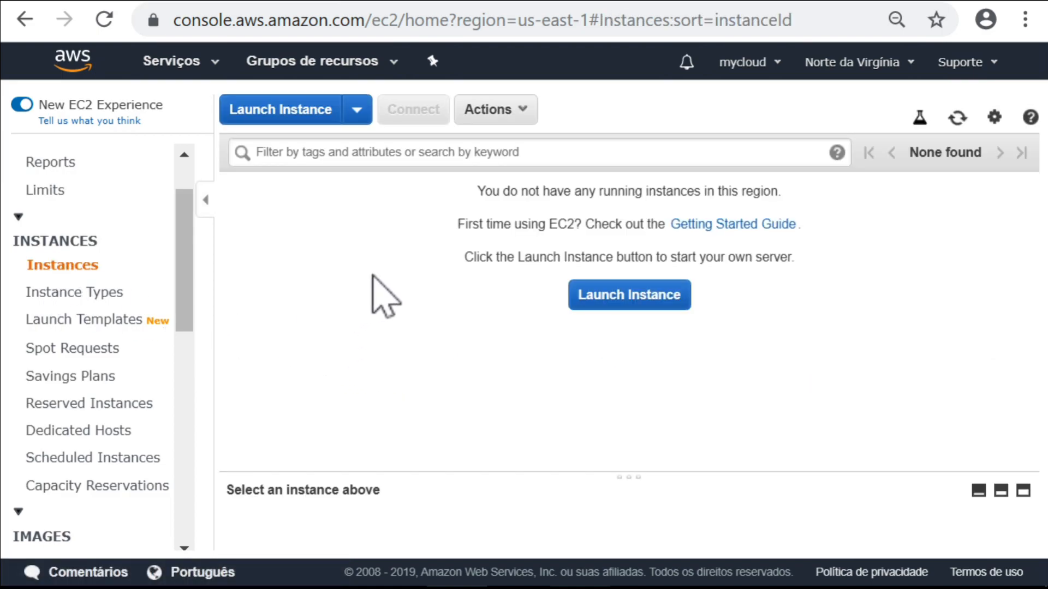
click(632, 306)
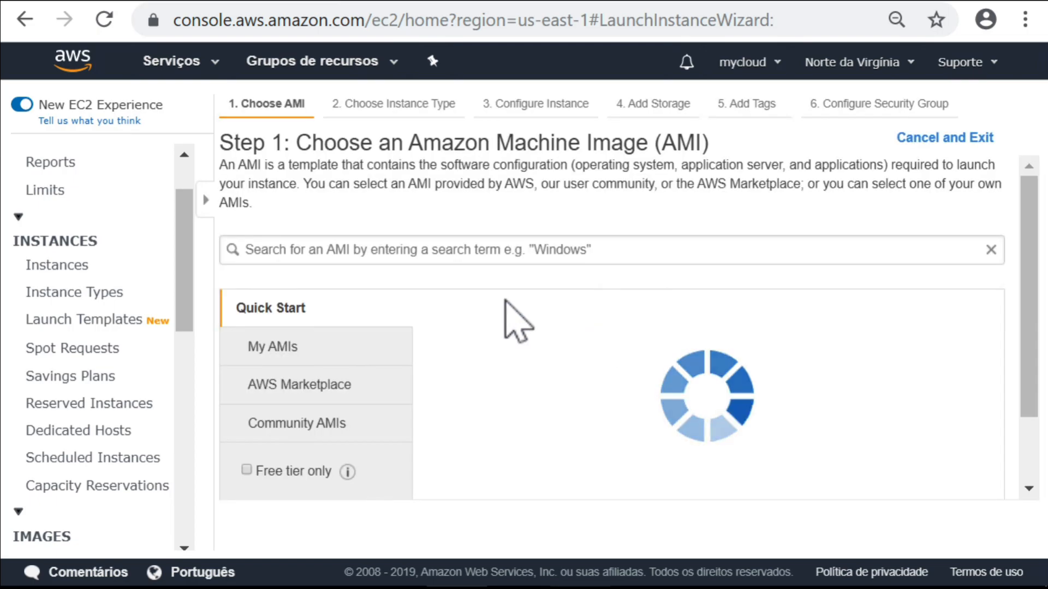
Search the AMIs for centos and select CentOS 7 (x86_64) - with Updates HVM from the AWS Marketplace results
click(483, 237)
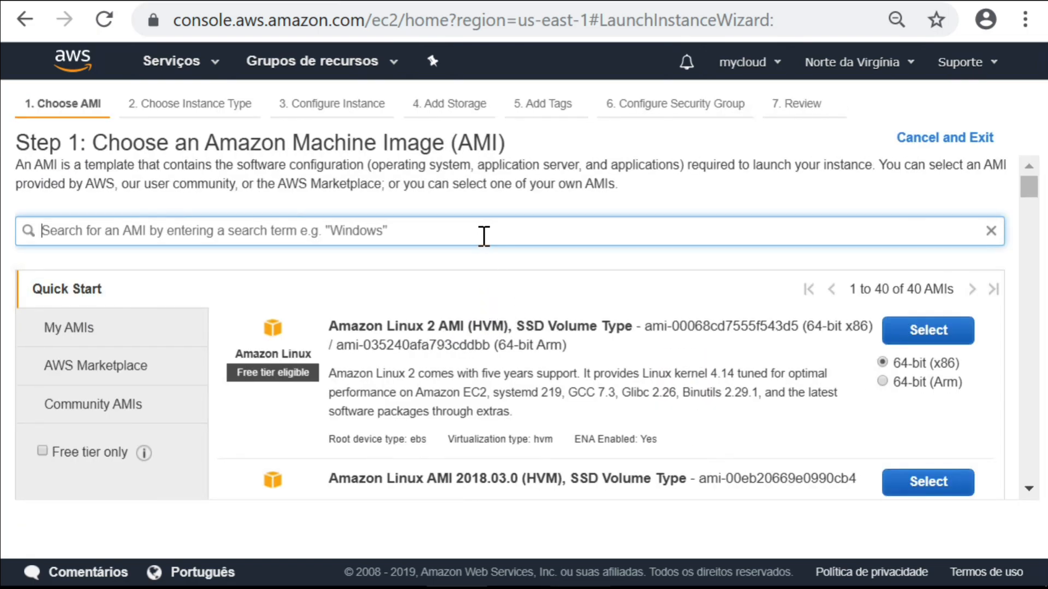
text(centos)
key(Return)
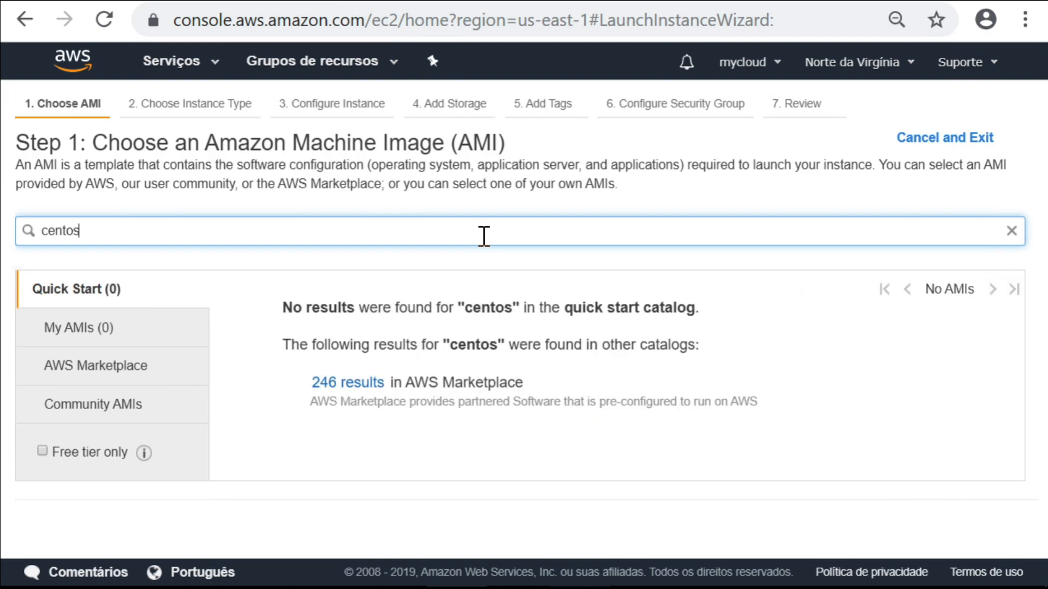
click(338, 384)
click(336, 383)
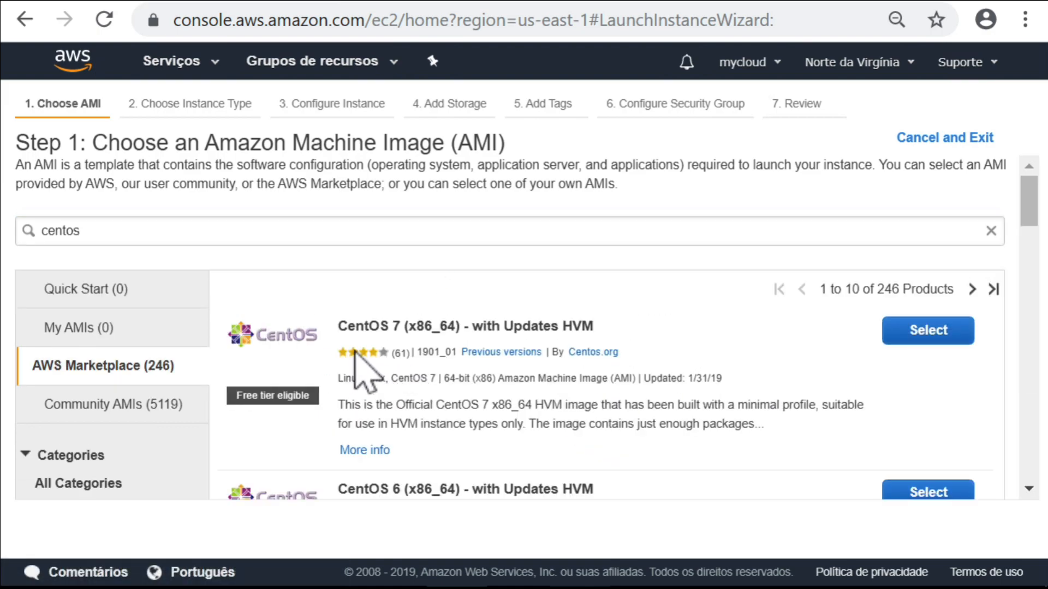
click(901, 330)
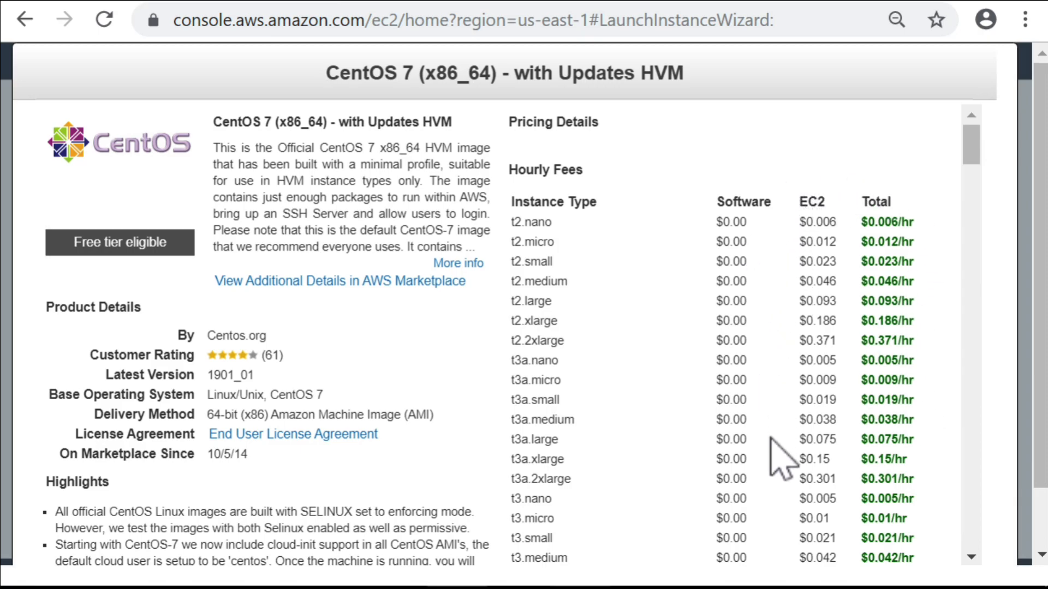
Review the CentOS 7 image's hourly fees by instance type and continue to choosing an instance type
scroll(965, 143, down, 20)
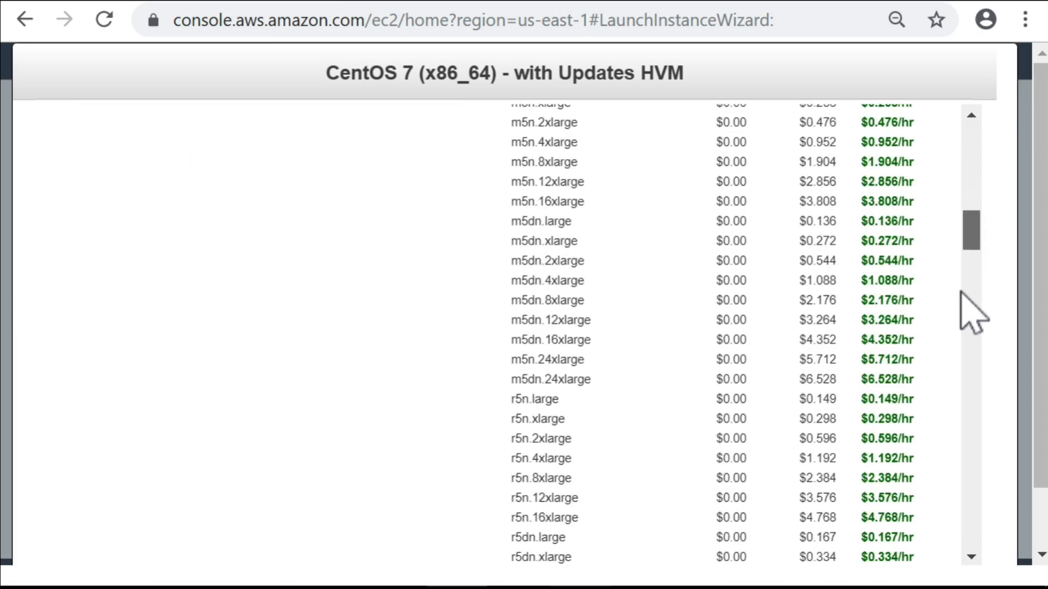
drag(962, 379, 976, 125)
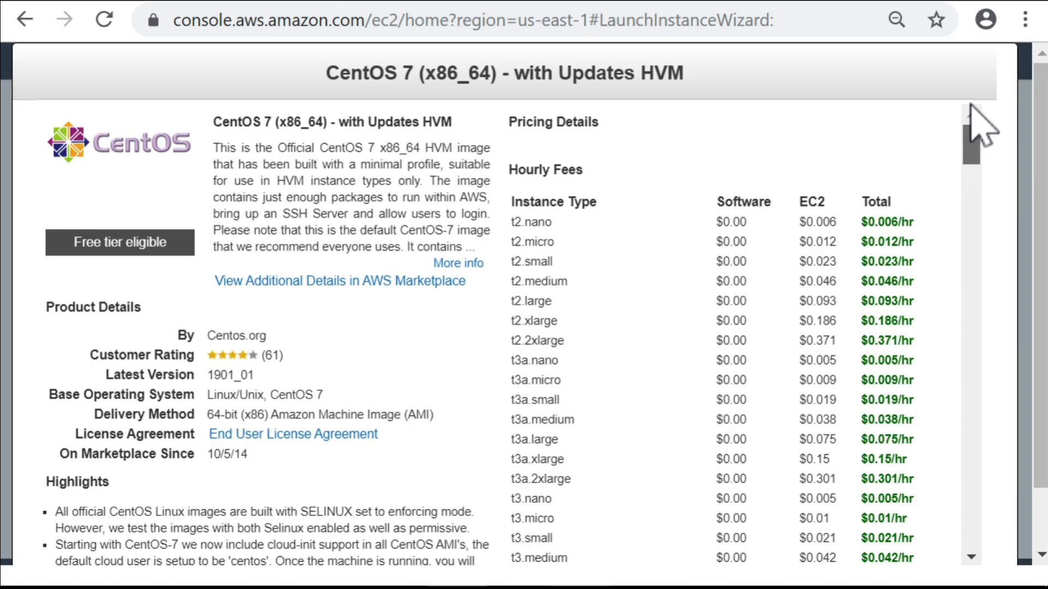
scroll(1038, 273, down, 1)
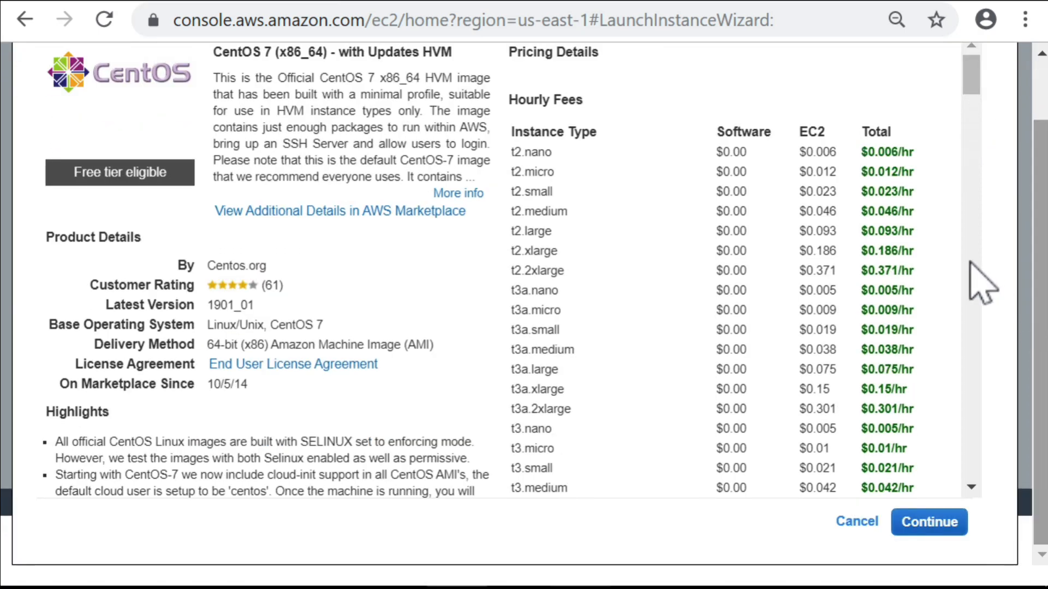
click(931, 523)
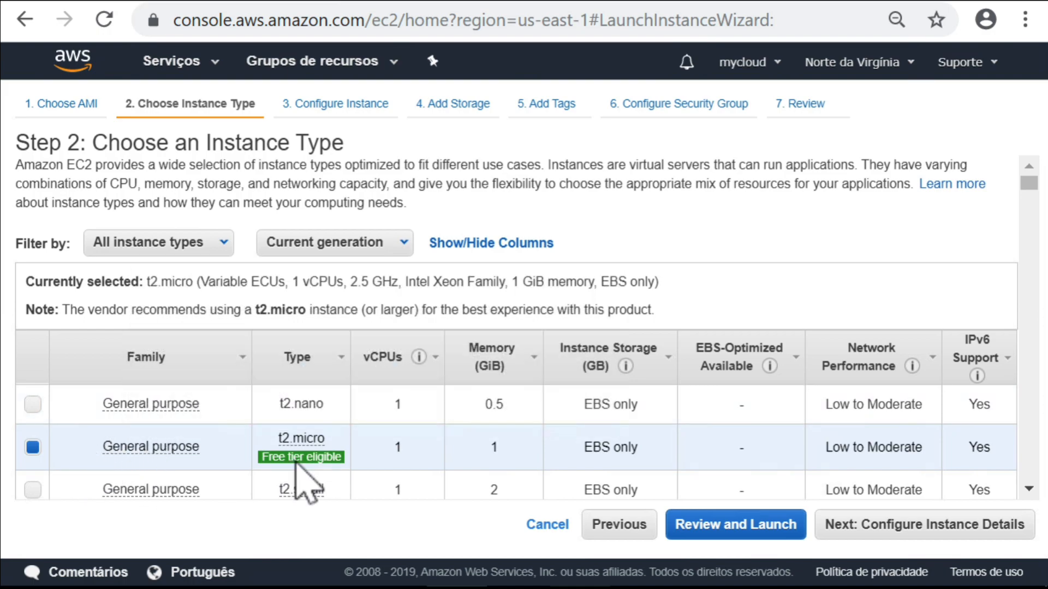
Keep the t2.micro instance type and the default instance details, and continue to the storage settings
mouse_move(296, 463)
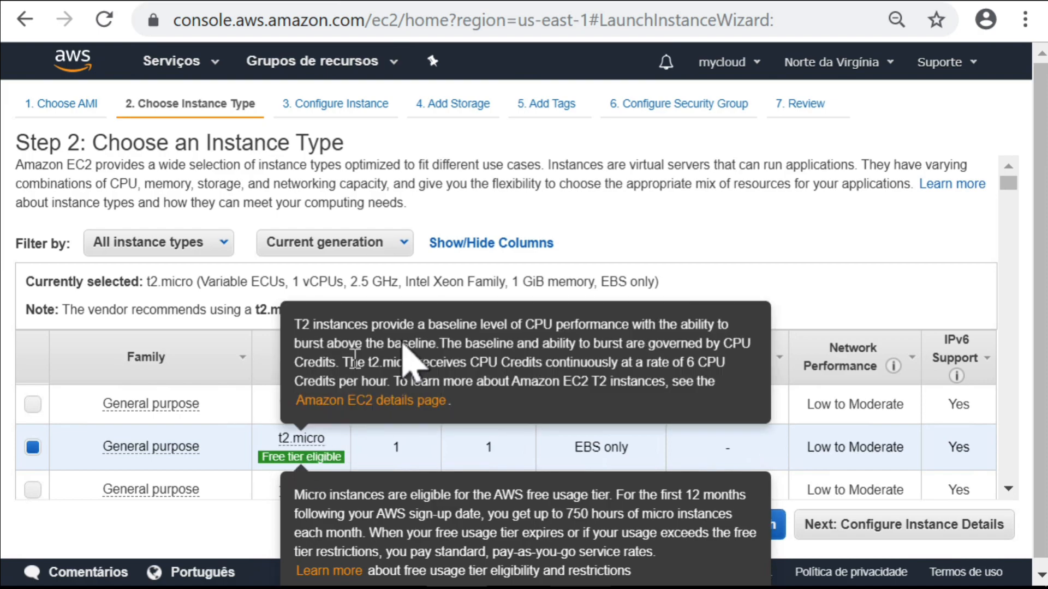
click(881, 528)
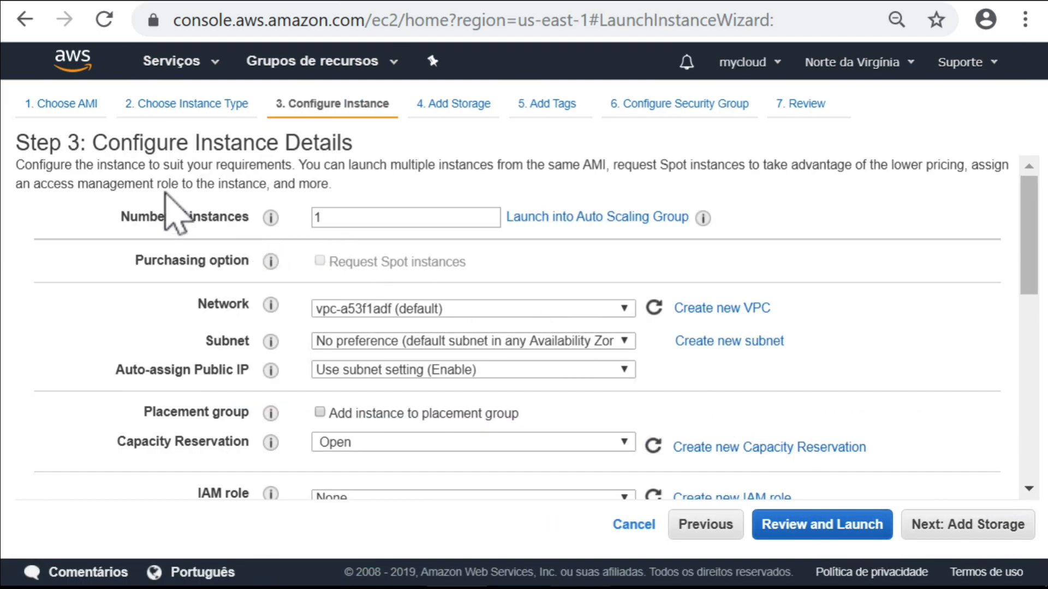
drag(1021, 223, 1020, 417)
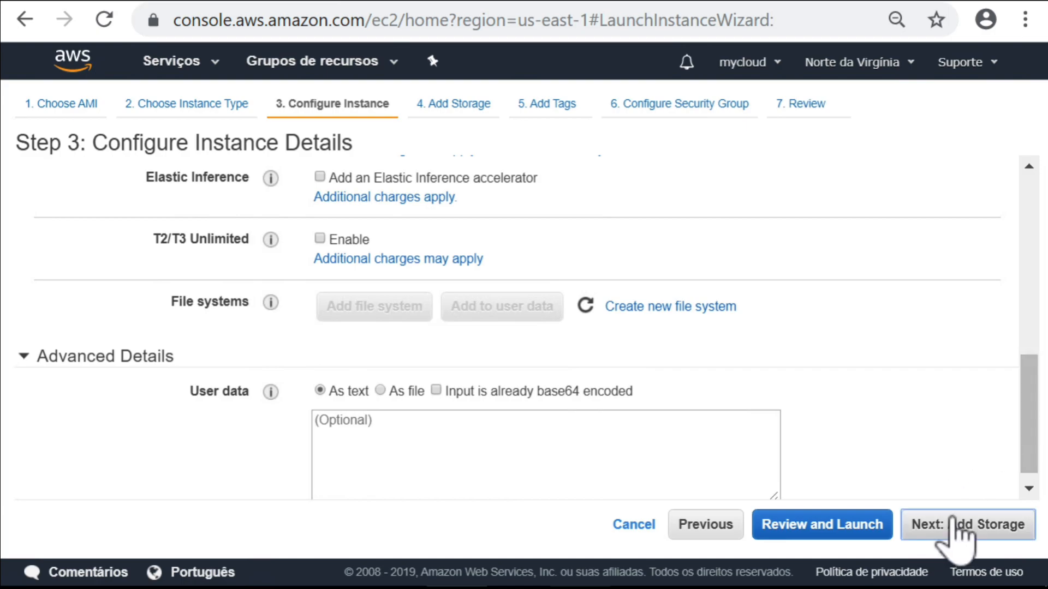
click(955, 525)
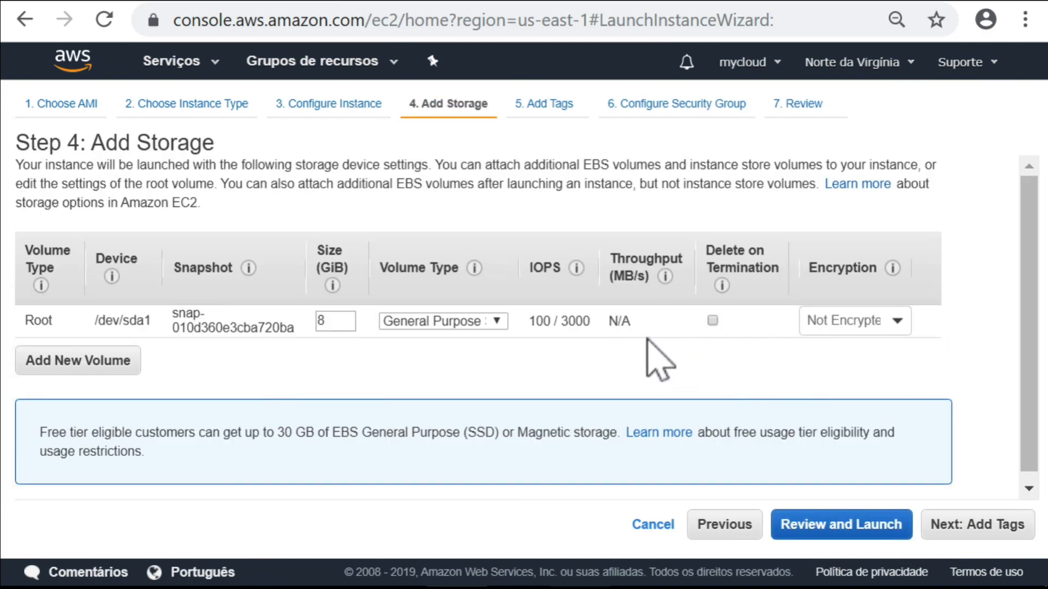
Enable Delete on Termination for the root volume and continue to the security group settings without adding tags
click(712, 321)
click(982, 532)
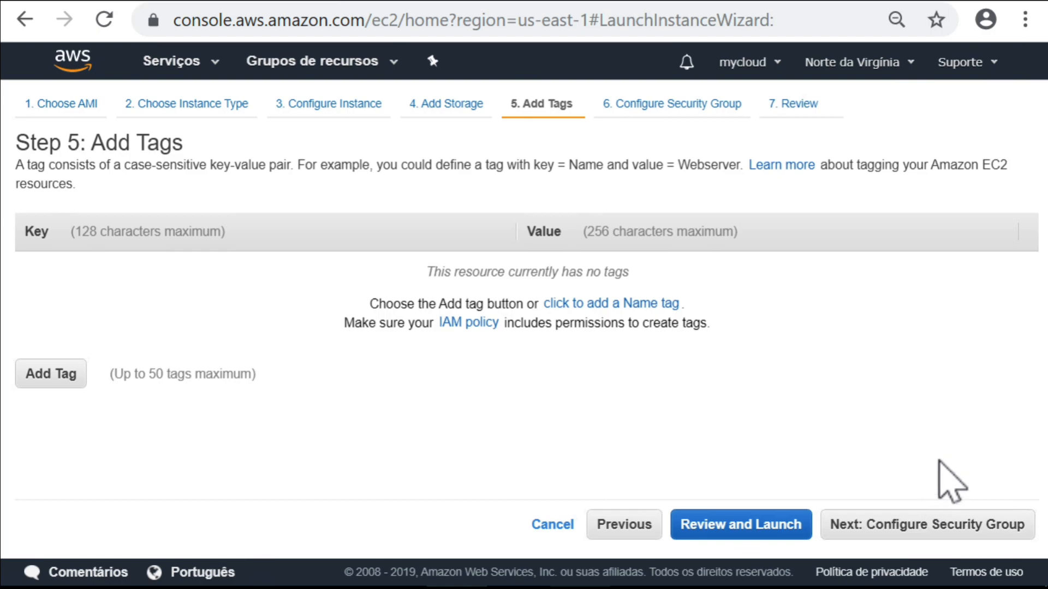
click(896, 529)
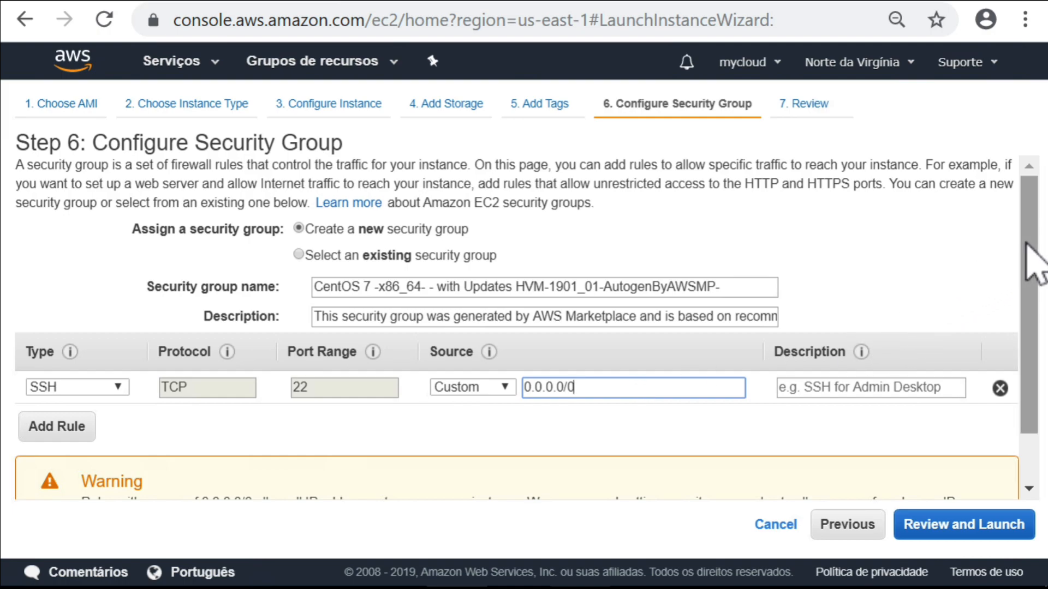
Assign the existing security groups IPs_Empresa, IPsCloudFlare_Grafana and IPsCloudFlare_Zabbix to the instance and proceed to the launch review
scroll(1029, 232, down, 2)
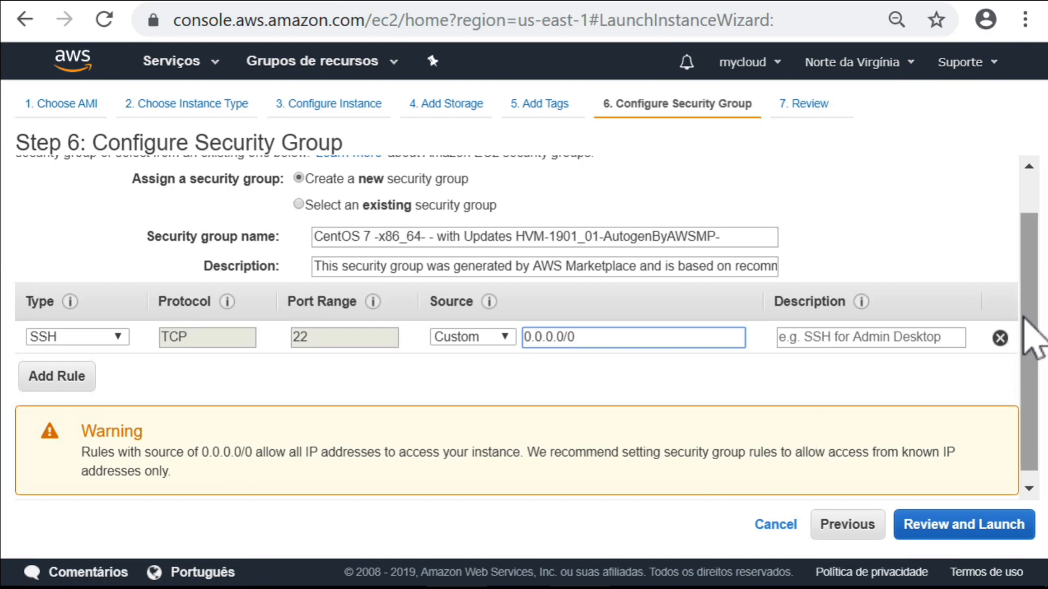
scroll(1032, 281, up, 1)
scroll(1031, 281, up, 1)
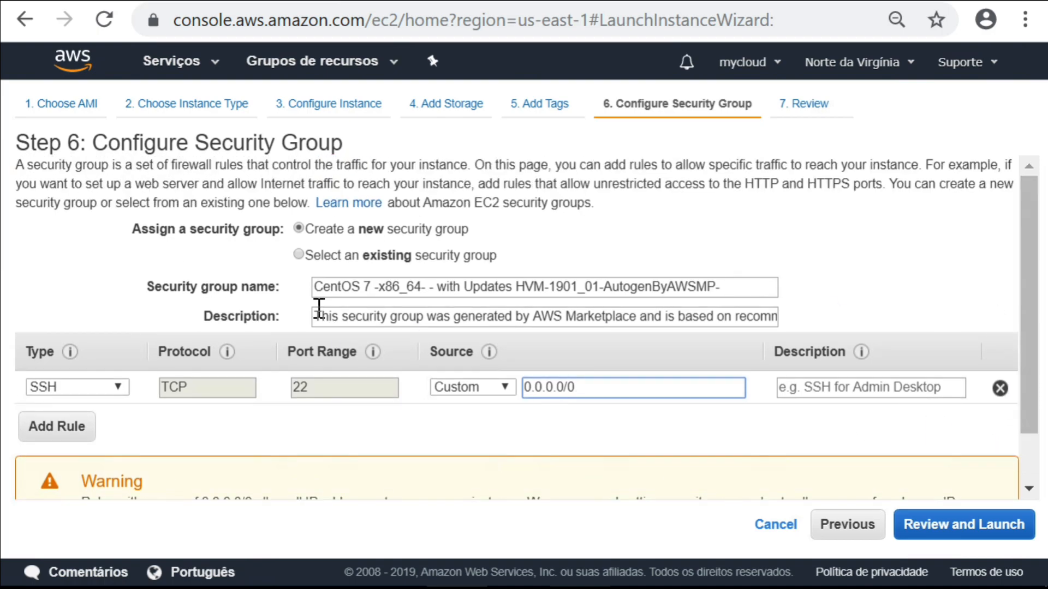
click(322, 255)
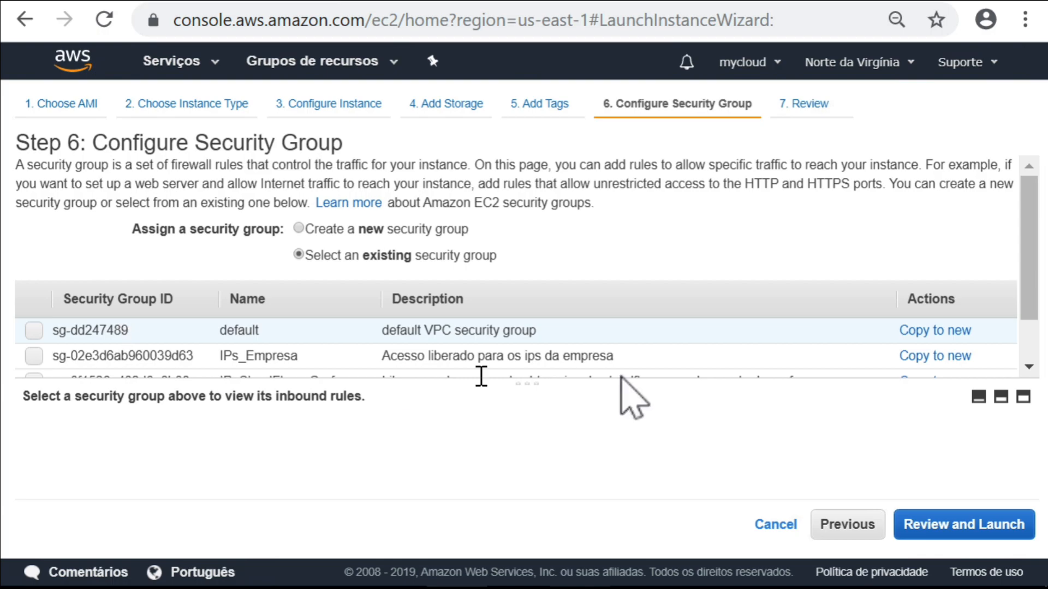
drag(1023, 286, 1025, 323)
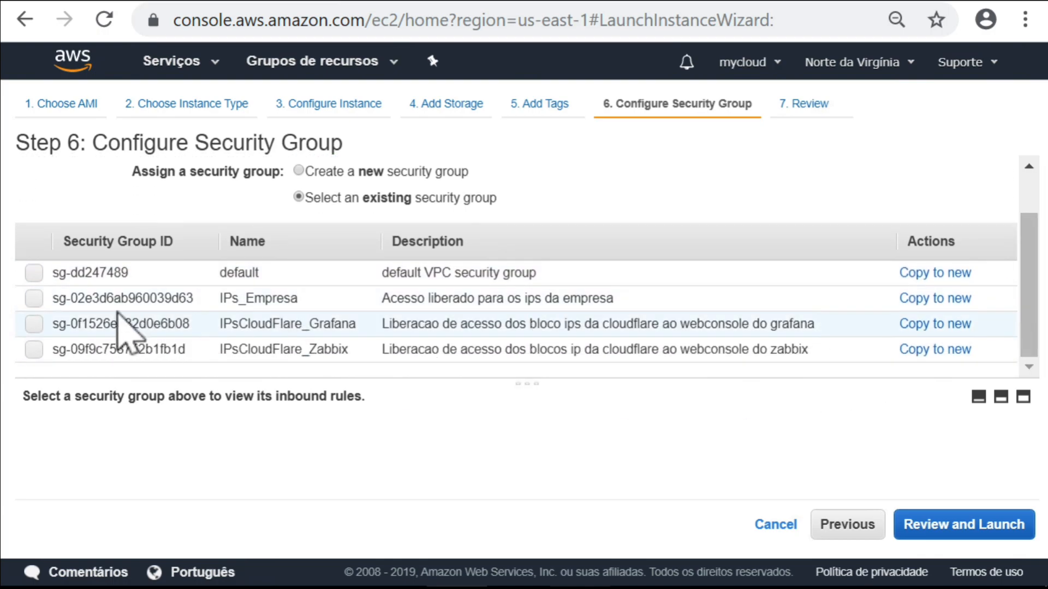
click(34, 298)
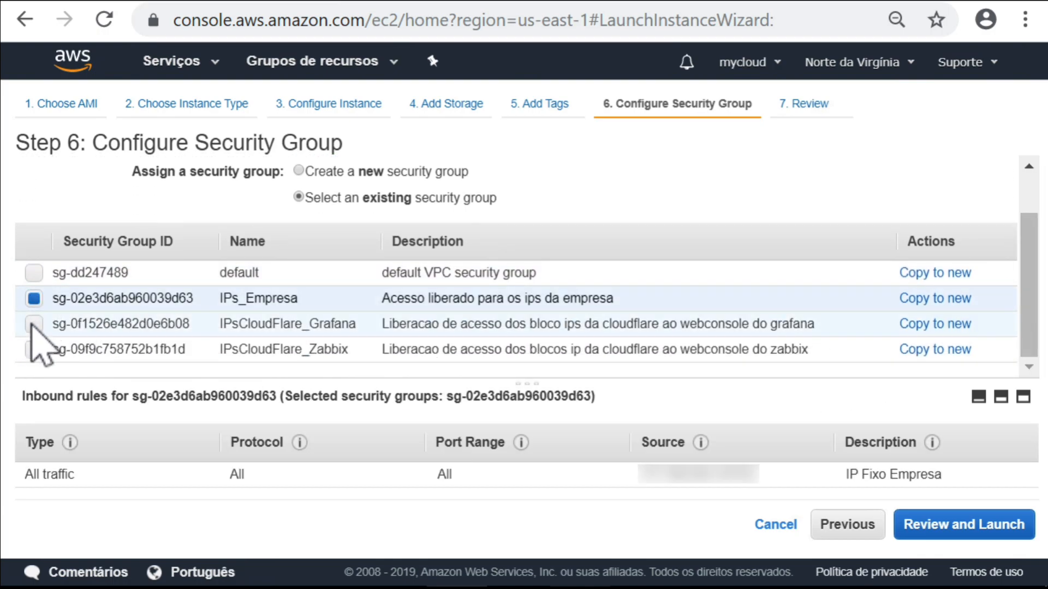
click(34, 323)
click(64, 358)
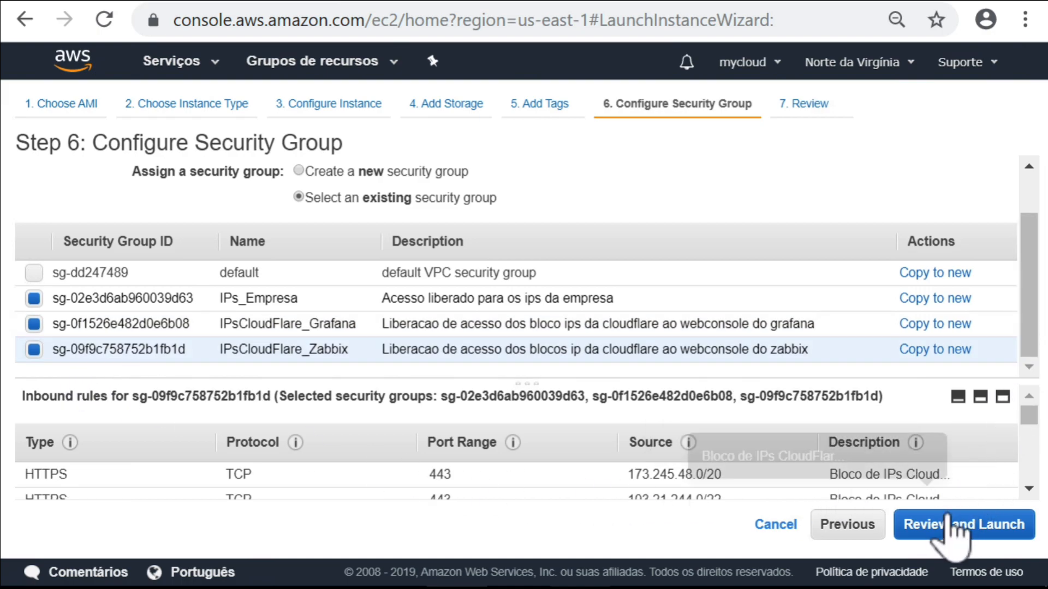
click(898, 527)
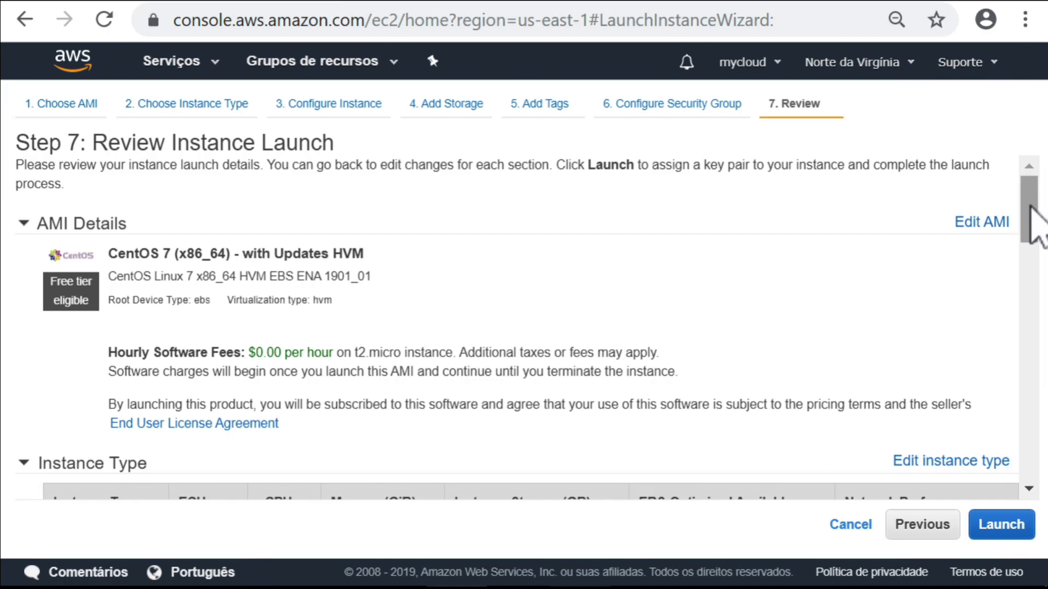
Create and download a new key pair named pfsensezabbix, and launch the instance with it
scroll(1031, 240, down, 8)
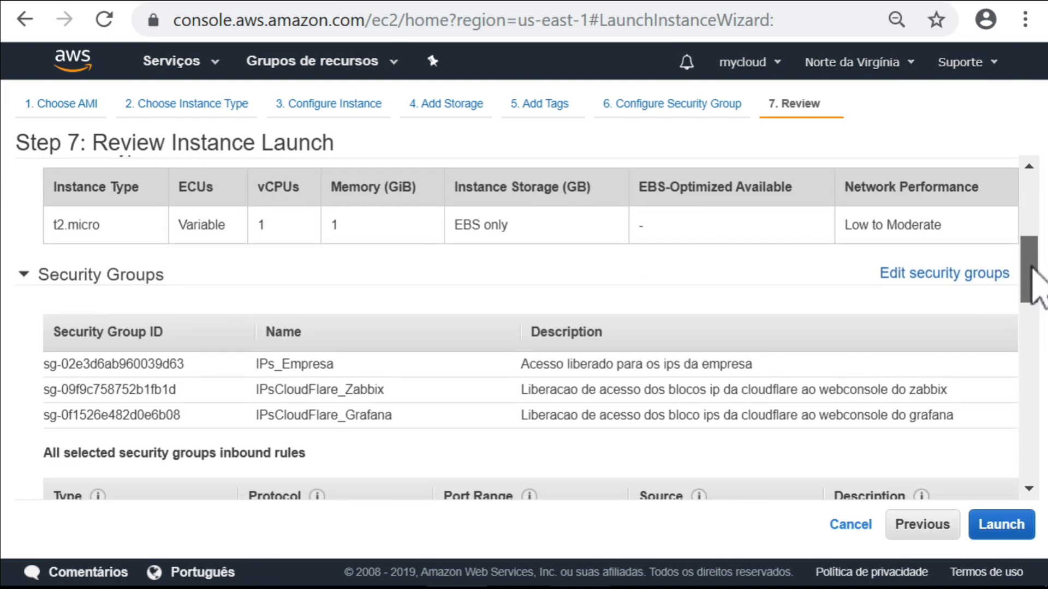
click(1006, 525)
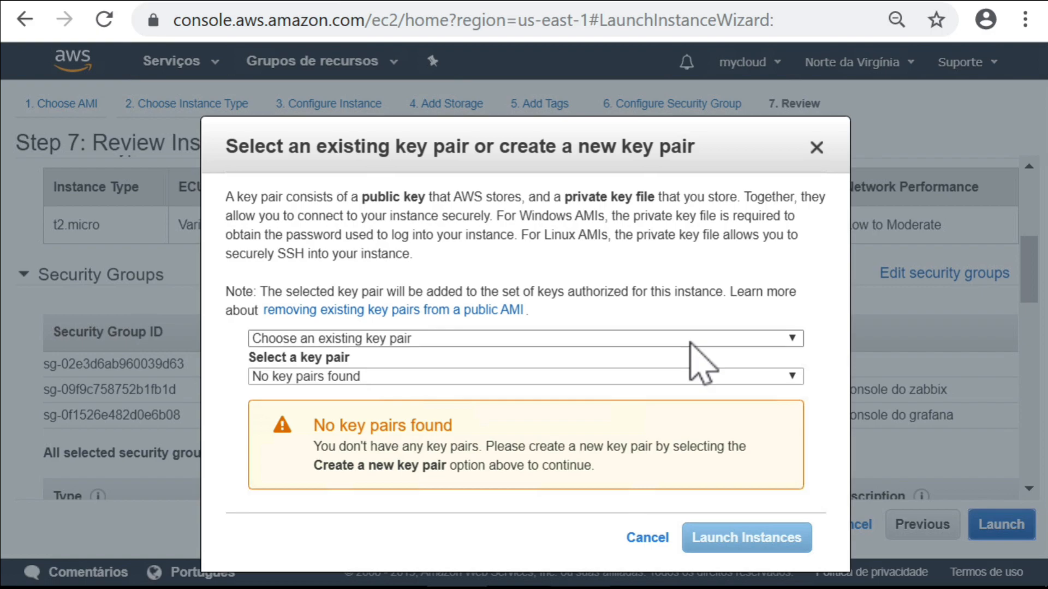
click(635, 372)
click(635, 372)
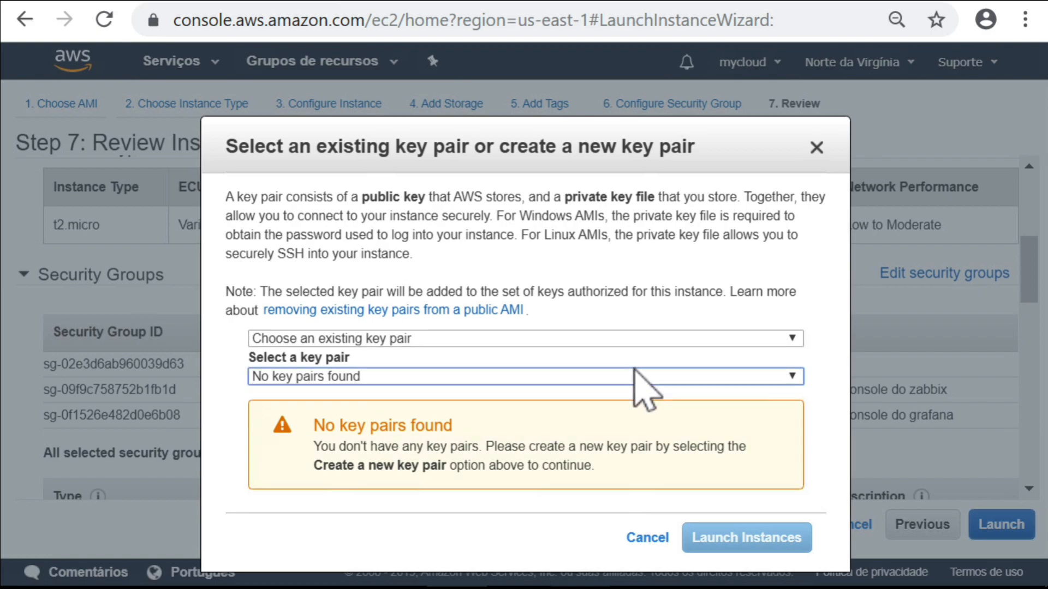
click(631, 334)
click(581, 370)
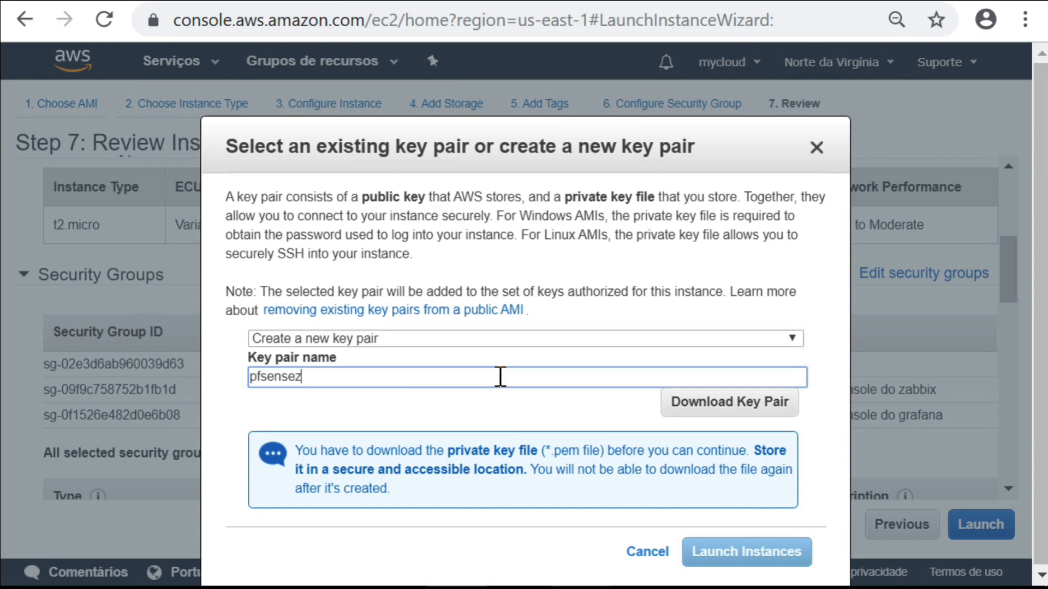
click(687, 407)
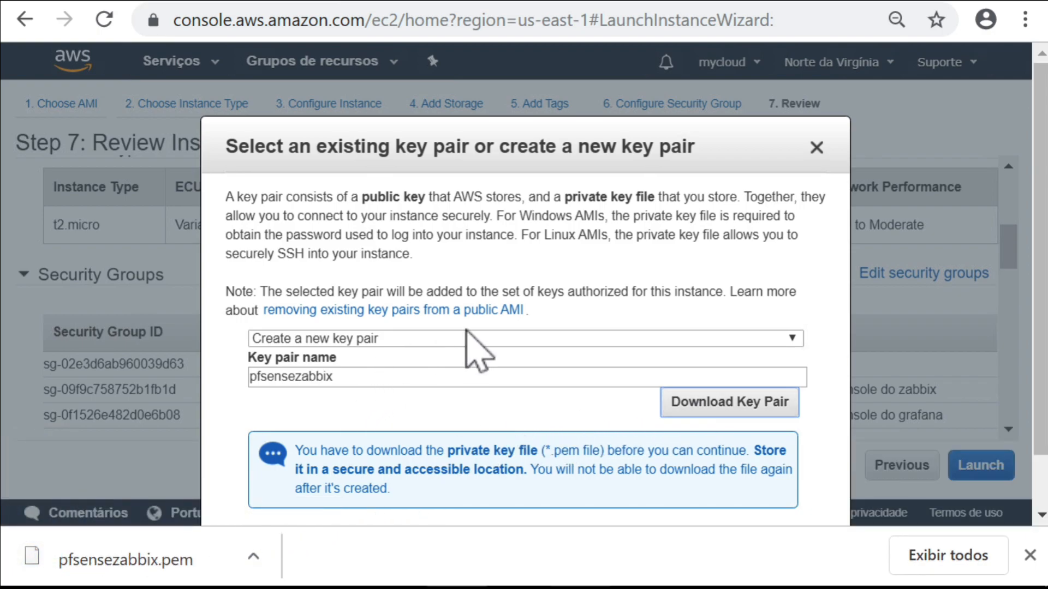
click(1030, 555)
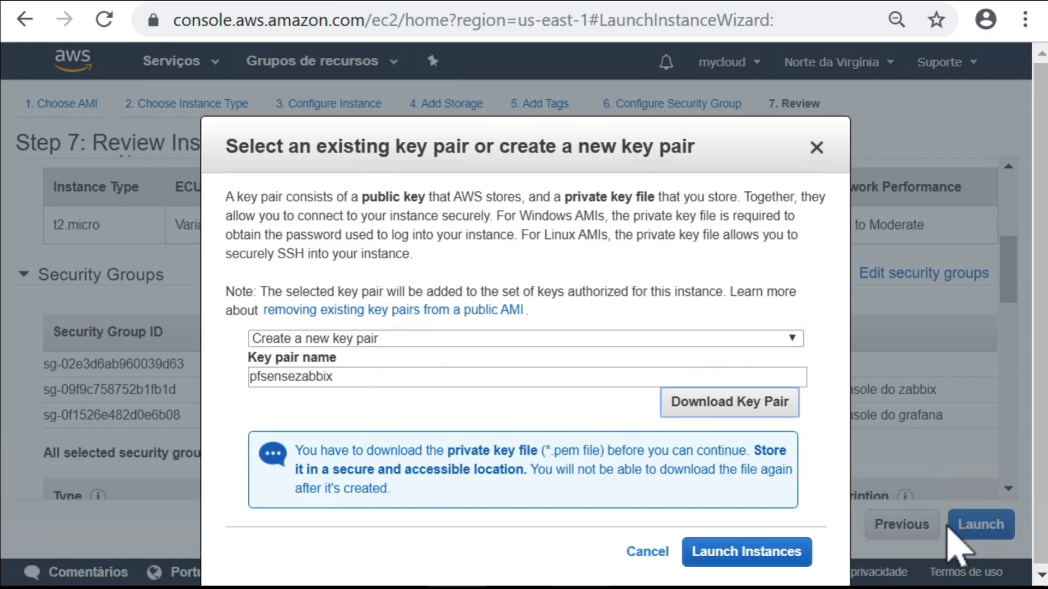
click(730, 549)
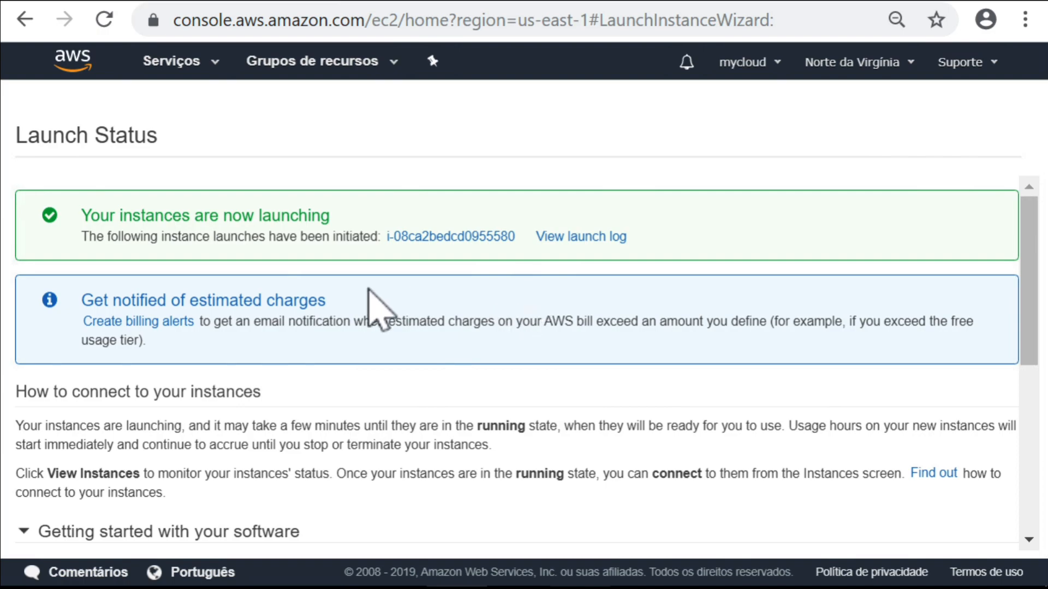
Go to the EC2 instances list, refresh it and enlarge the new instance's details to examine its public IP
click(192, 63)
click(55, 152)
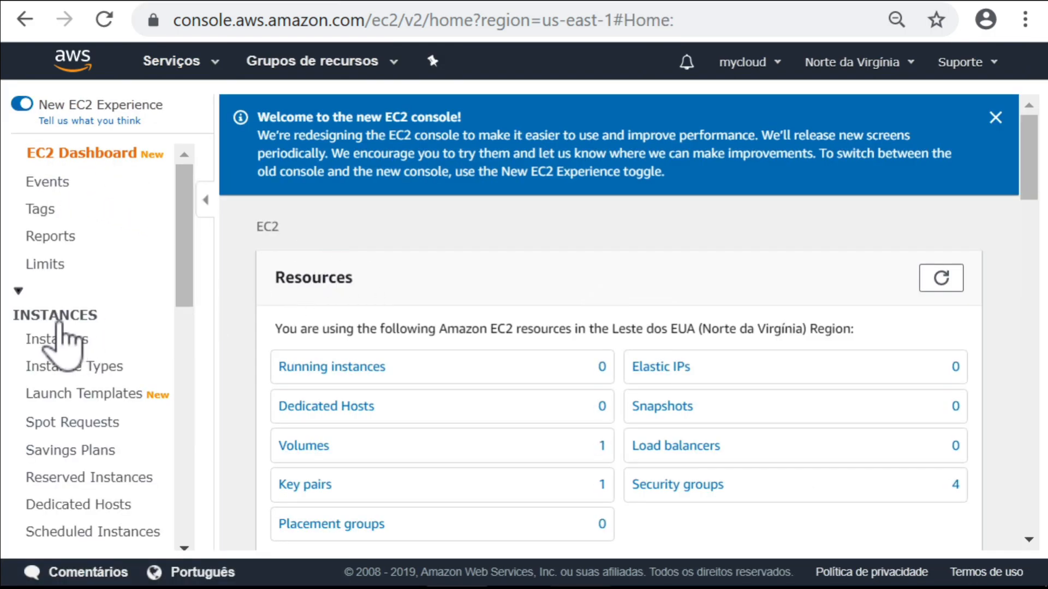
click(61, 341)
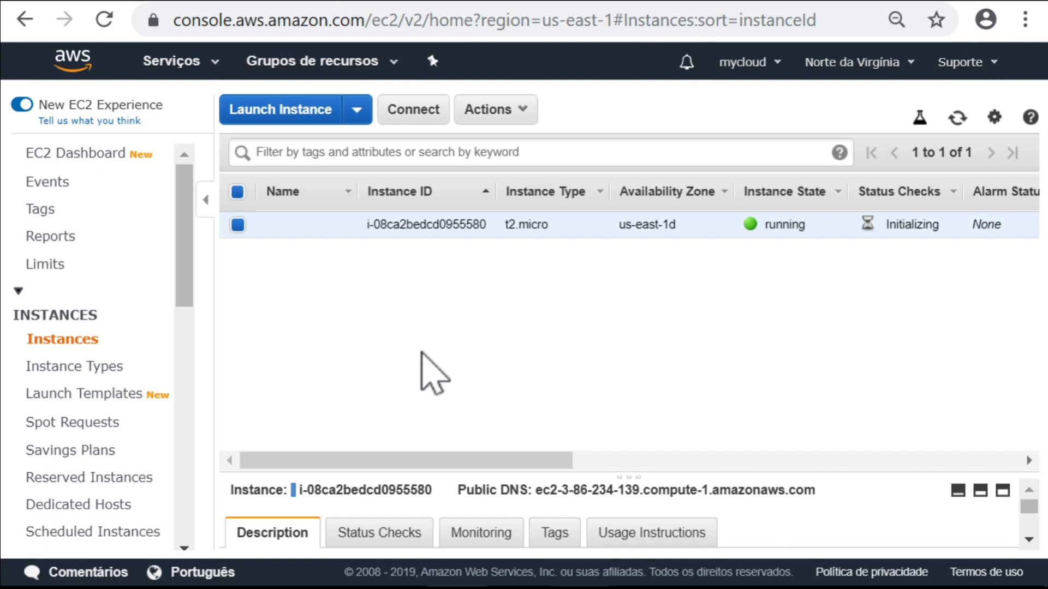
click(957, 117)
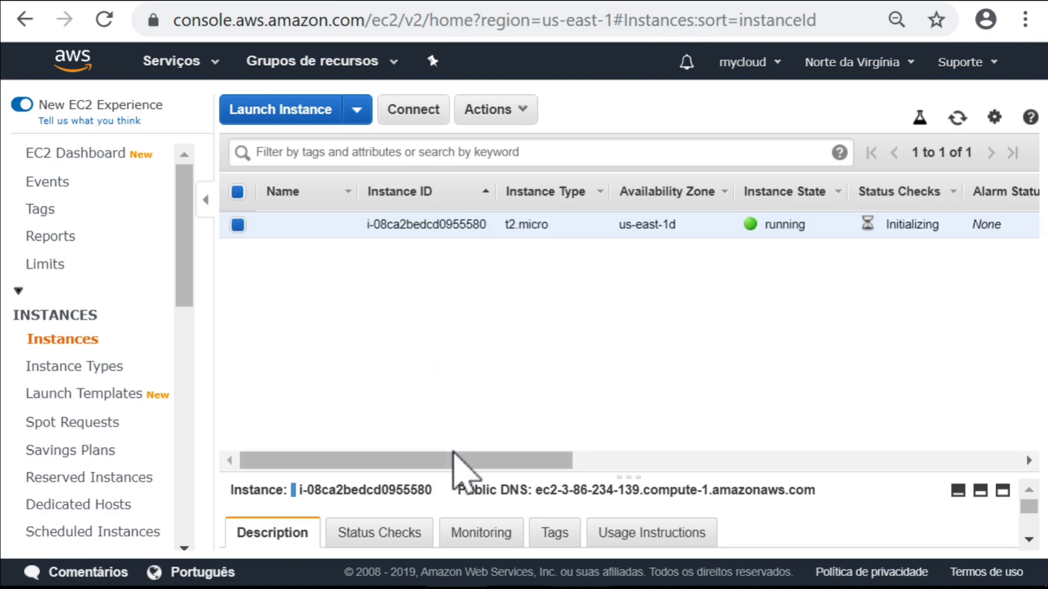
mouse_move(439, 463)
mouse_down()
mouse_move(520, 460)
mouse_move(444, 463)
mouse_up()
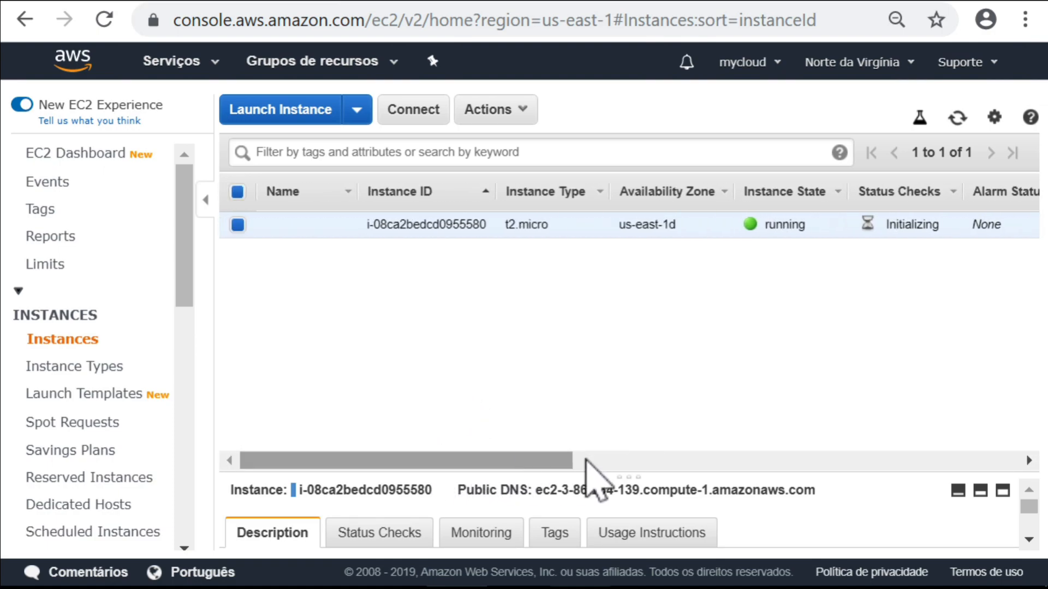
drag(610, 470, 619, 310)
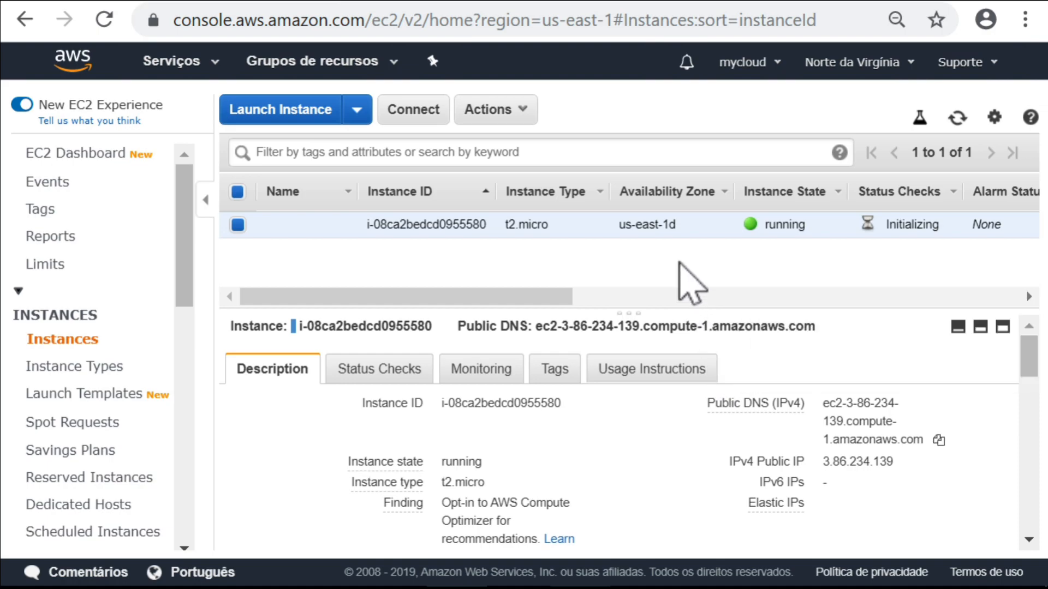
Stop the t2.micro instance and refresh the instances list
right_click(432, 223)
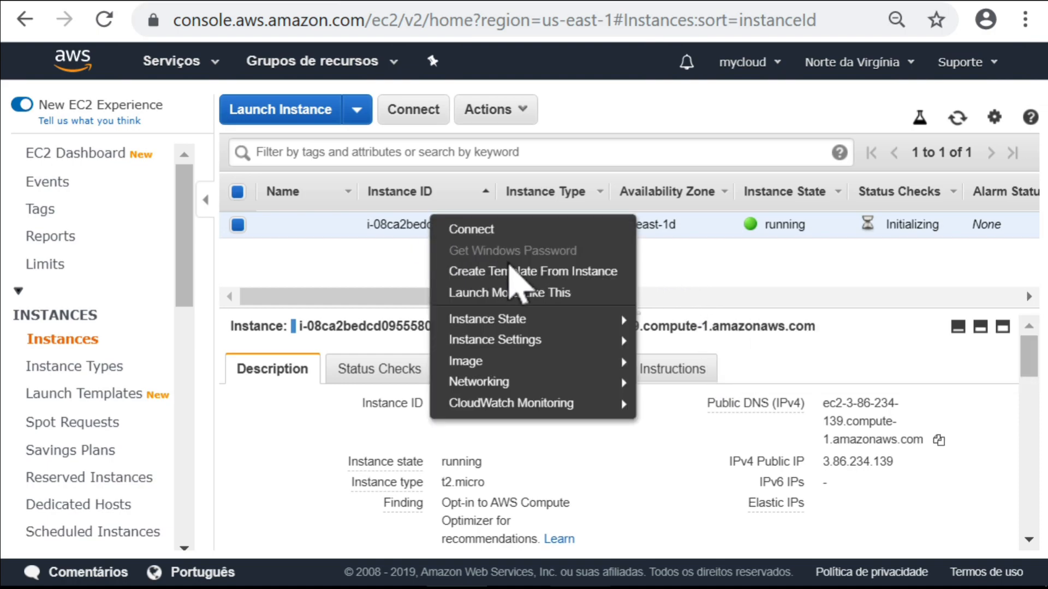
mouse_move(505, 321)
click(675, 341)
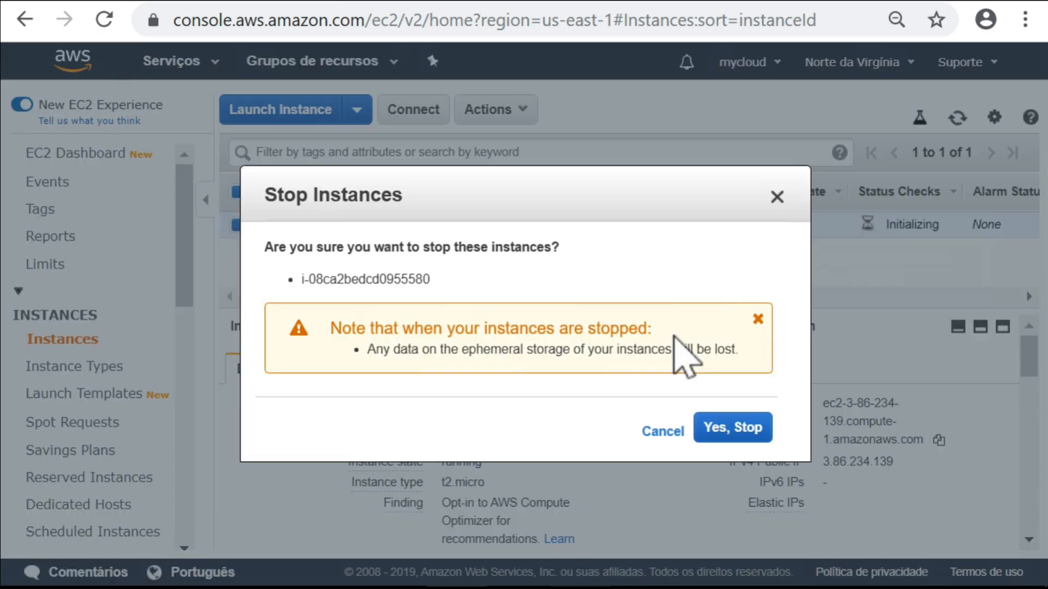
click(720, 428)
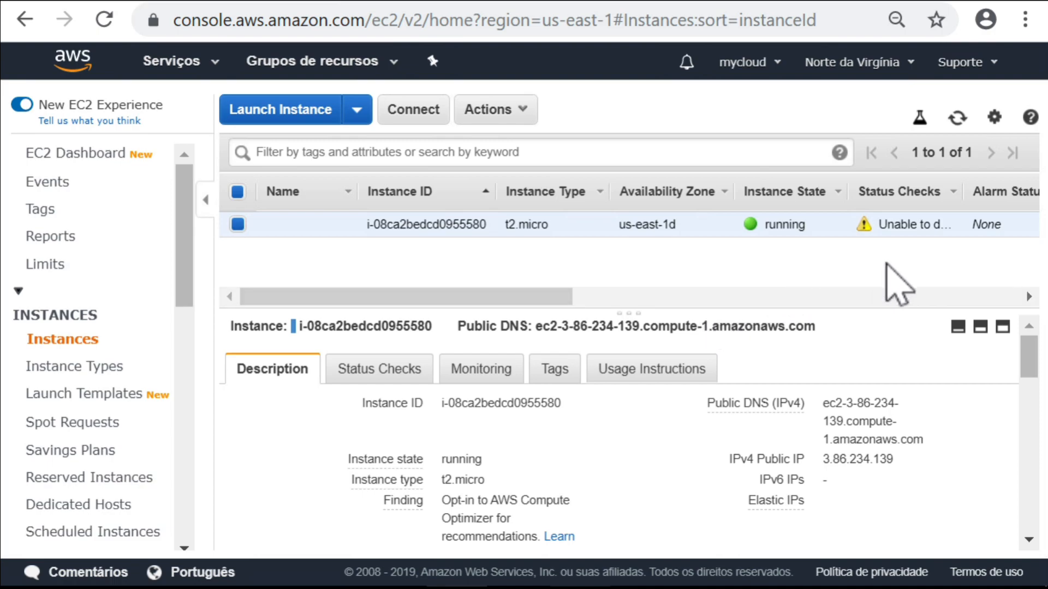
click(957, 118)
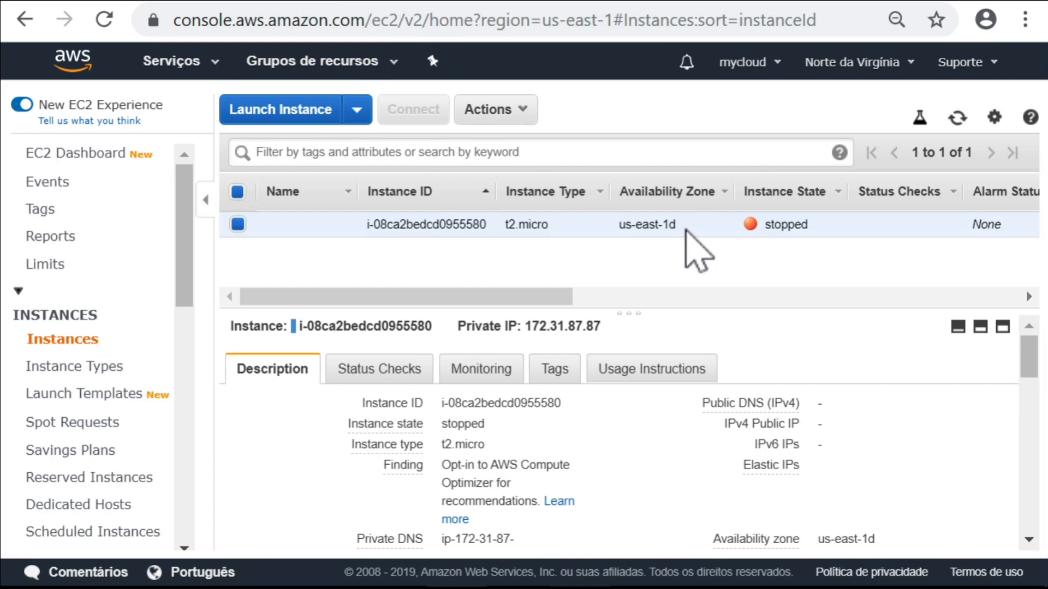
Start the stopped t2.micro instance again and check its IPv4 public IP
right_click(472, 224)
mouse_move(554, 320)
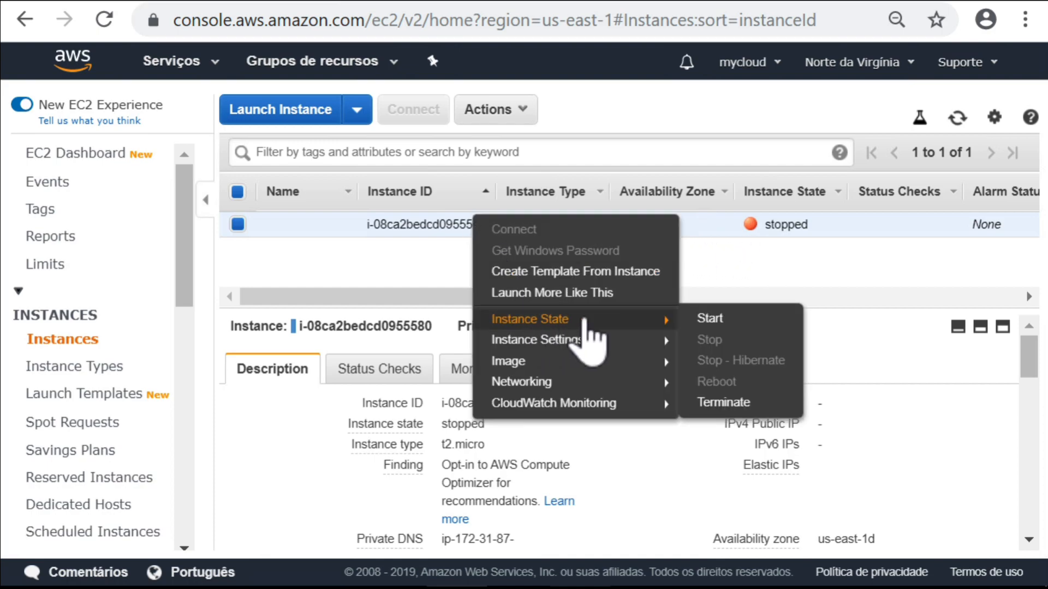
click(709, 319)
click(677, 385)
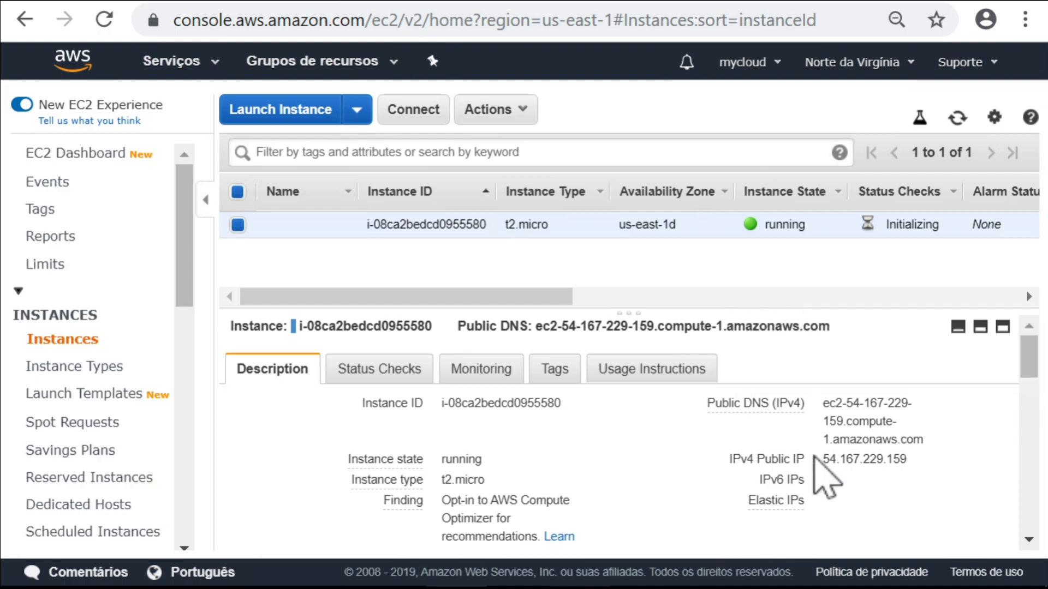
mouse_move(822, 463)
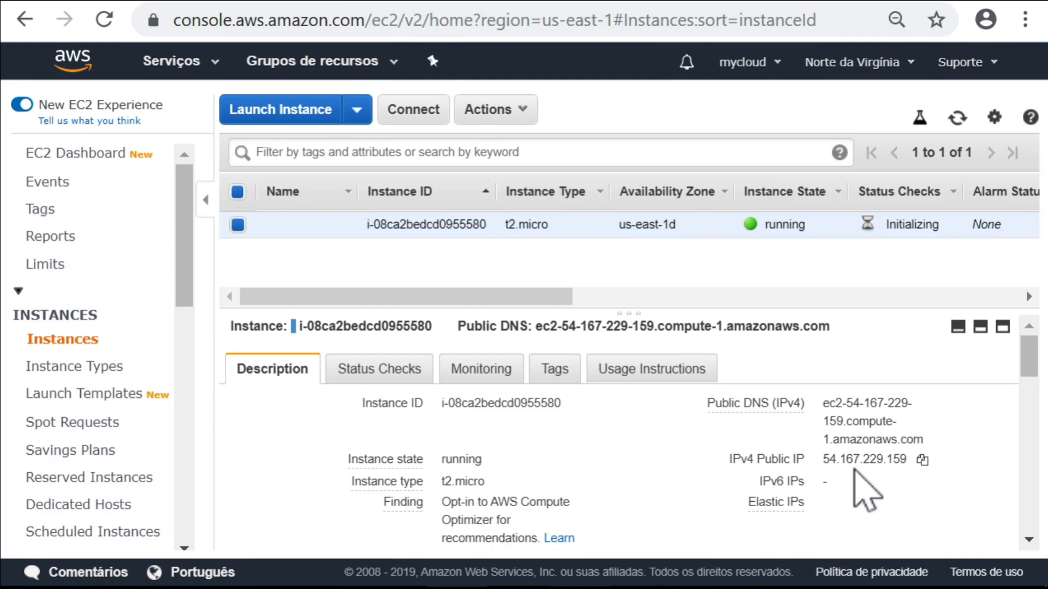
Examine the IP address management options of the t2.micro instance without changing them, and refresh the instances list
right_click(306, 224)
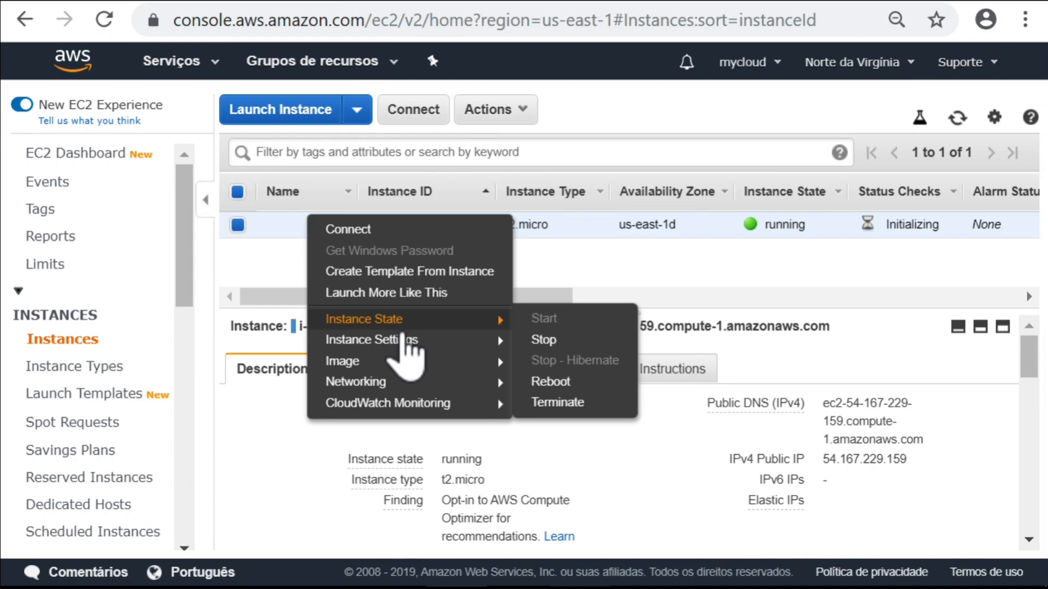
mouse_move(404, 382)
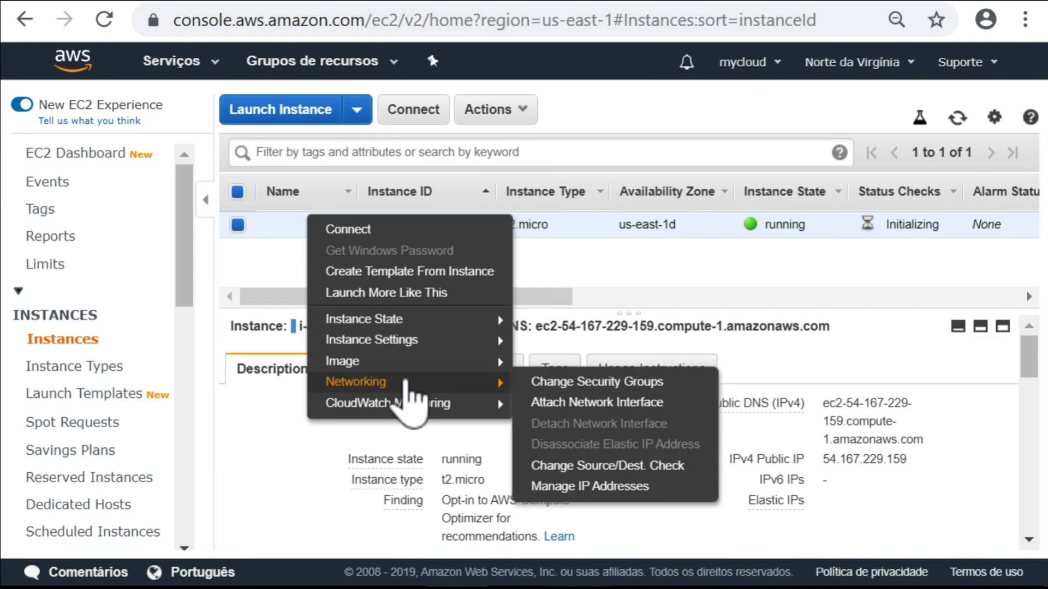
click(554, 486)
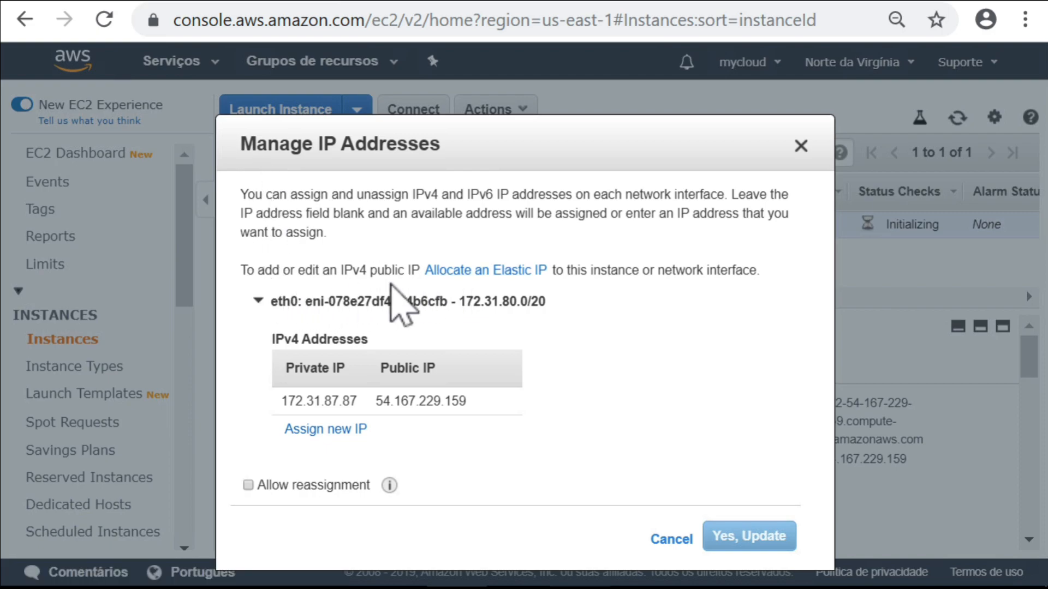
click(671, 540)
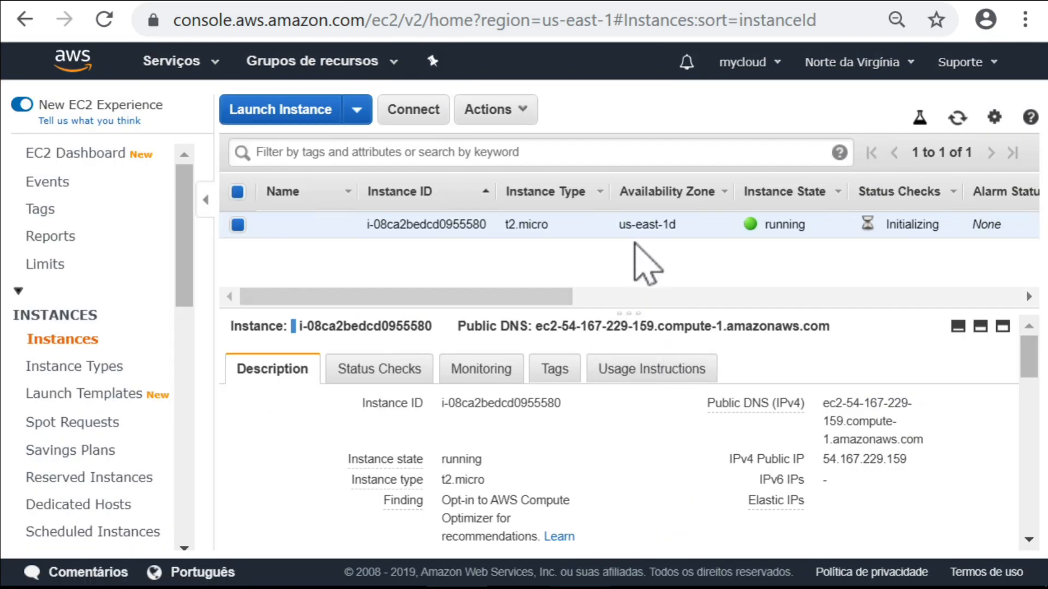
click(957, 117)
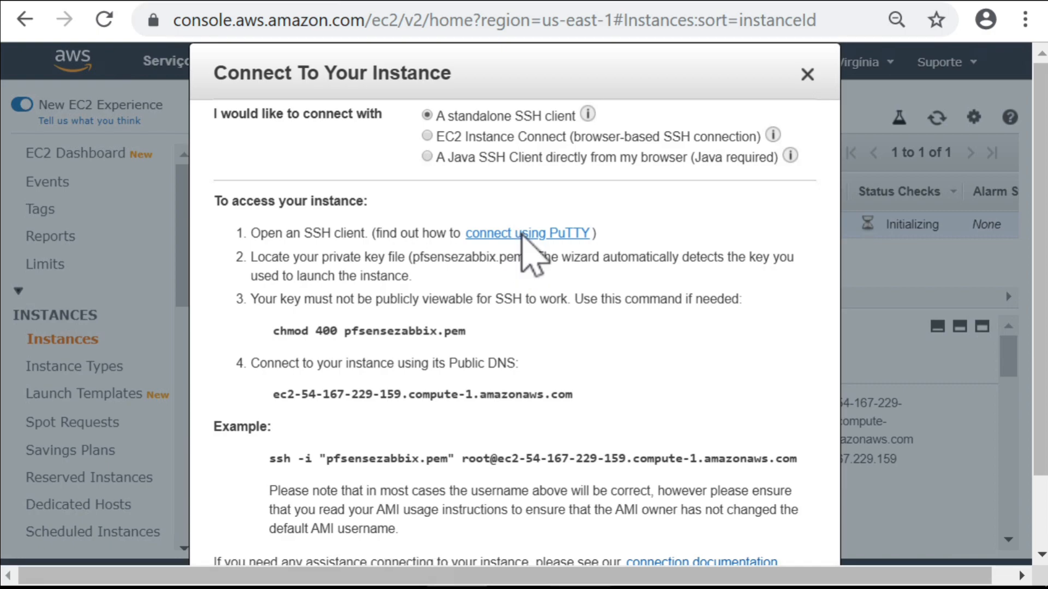
Open the AWS guide on connecting with PuTTY from the instance's connection instructions and review the key conversion steps
click(522, 233)
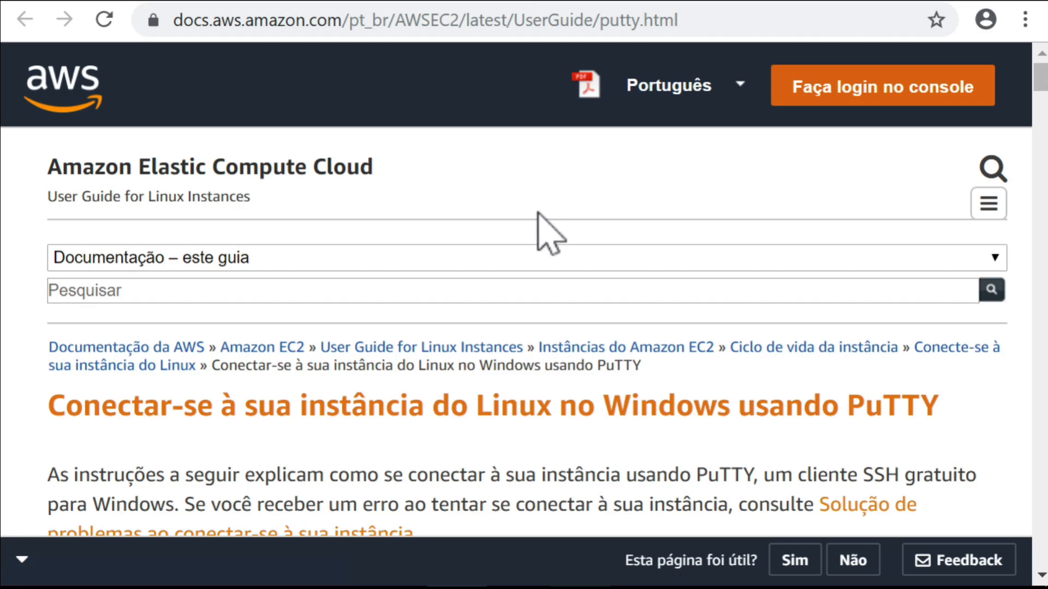
scroll(1033, 136, down, 10)
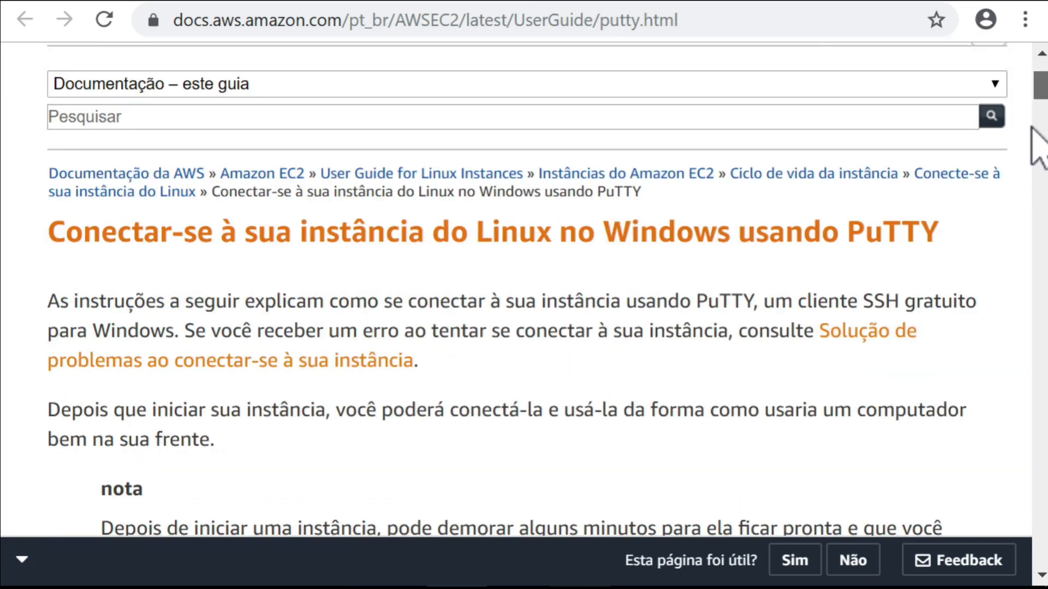
scroll(1019, 159, down, 20)
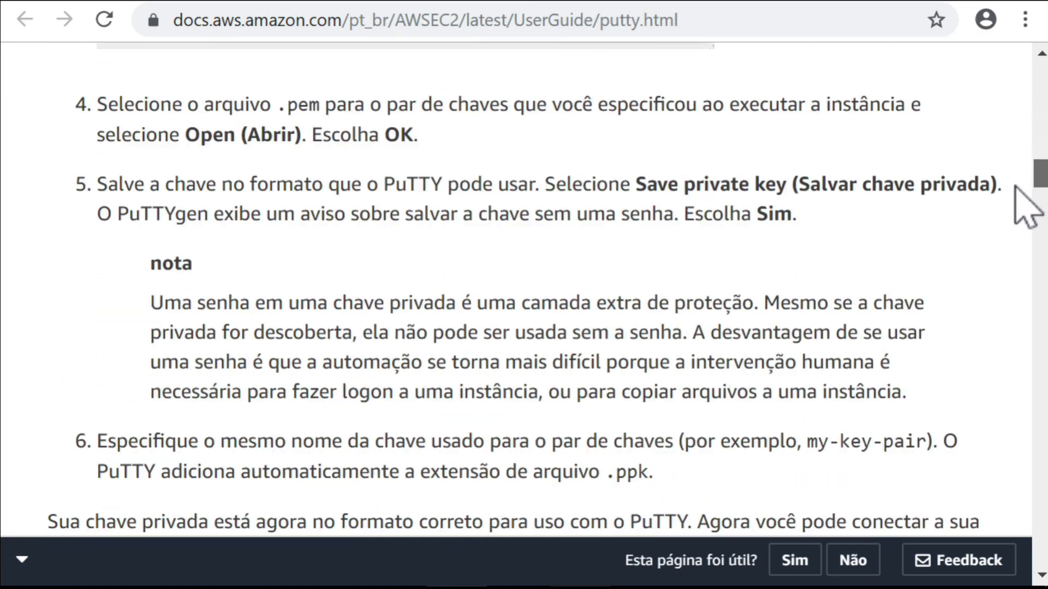
drag(1005, 240, 1009, 44)
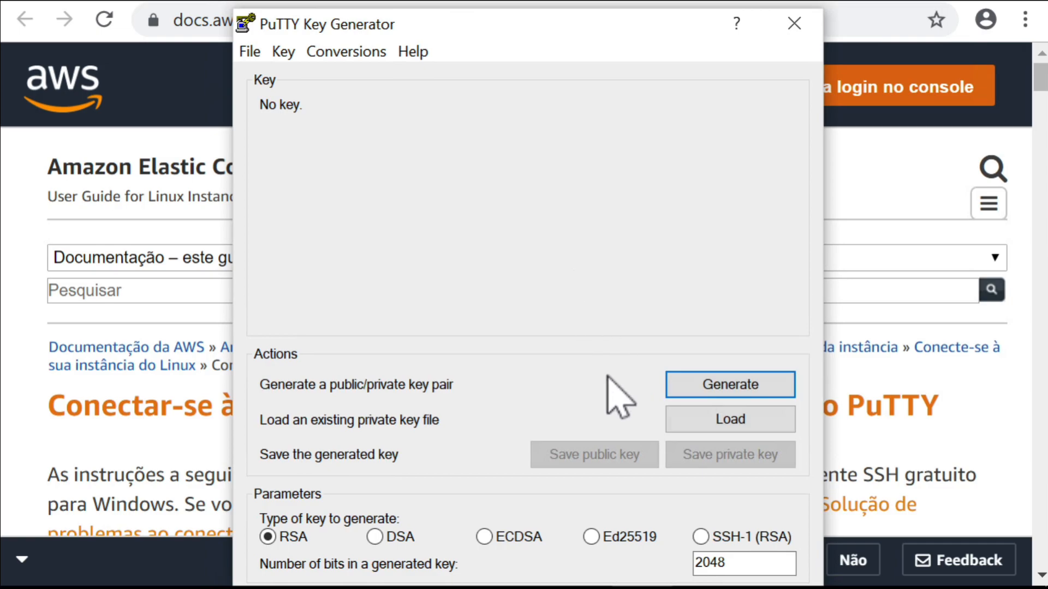
Switch to PuTTY Key Generator and load the existing private key file pfsensezabbix.pem from Downloads
click(693, 421)
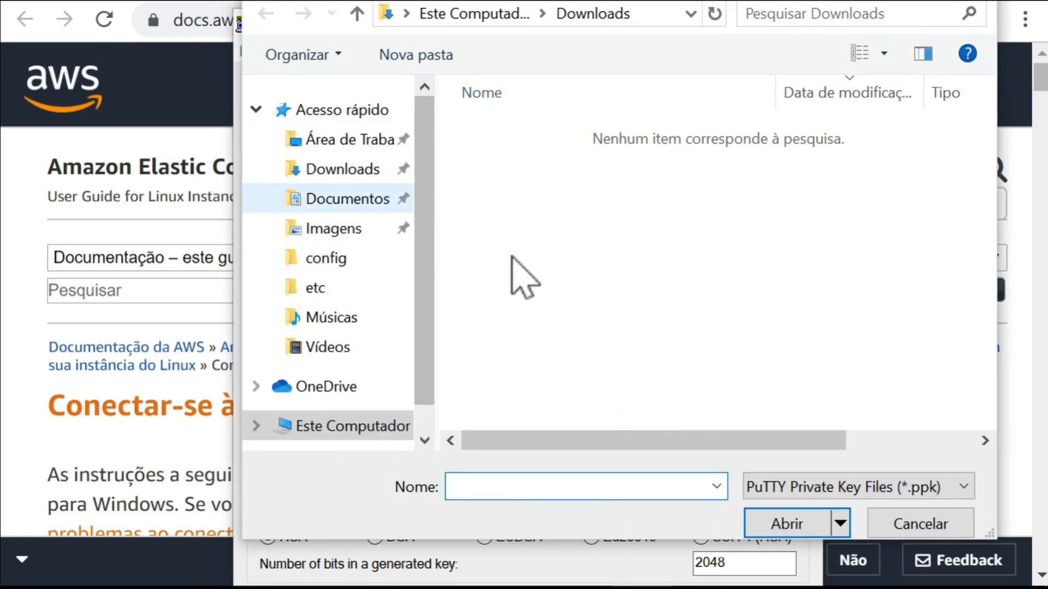
click(796, 487)
click(789, 532)
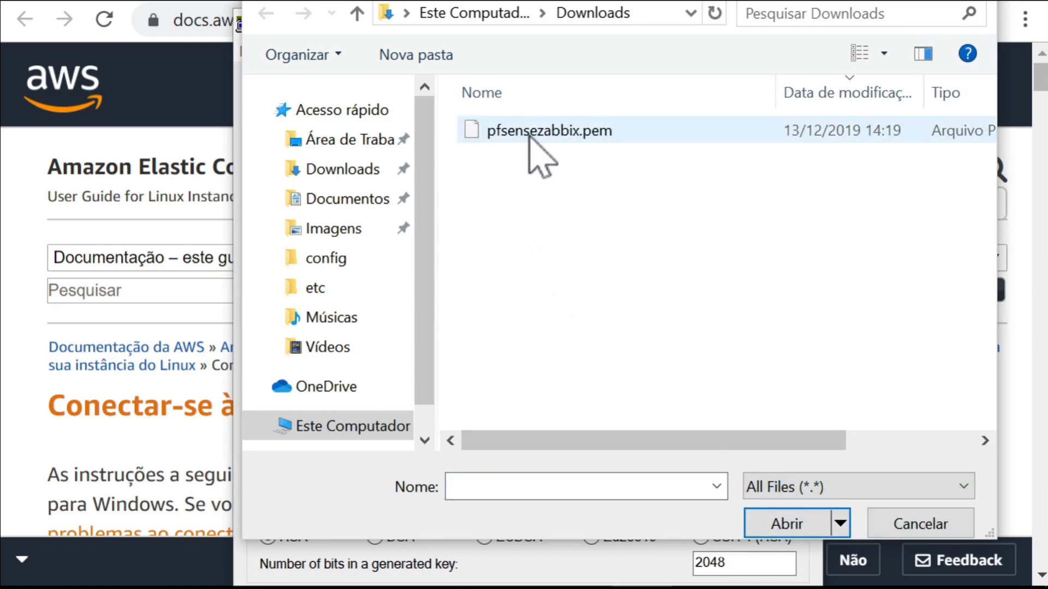
click(532, 136)
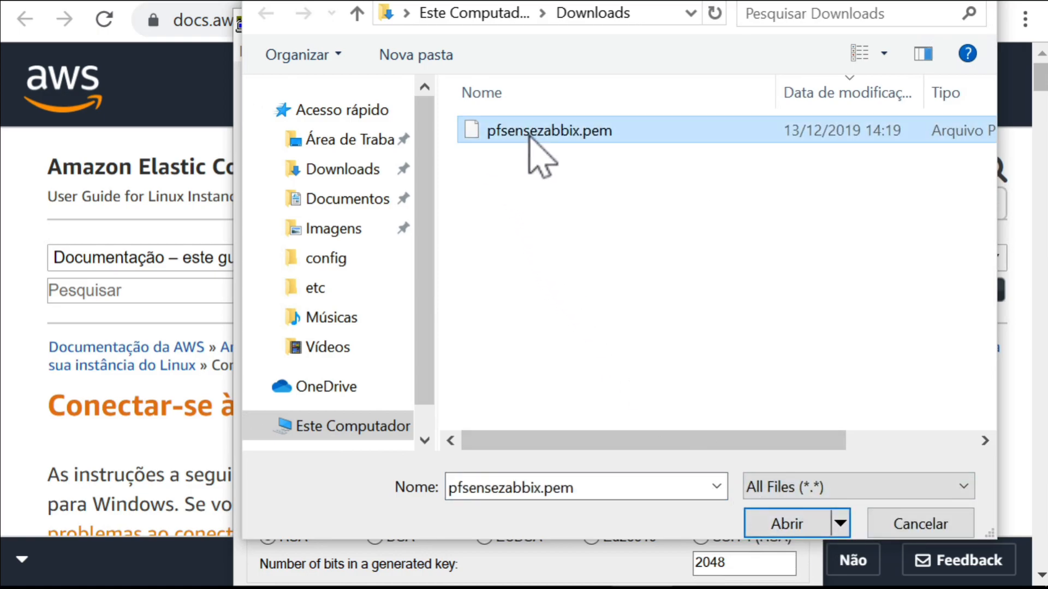
click(783, 523)
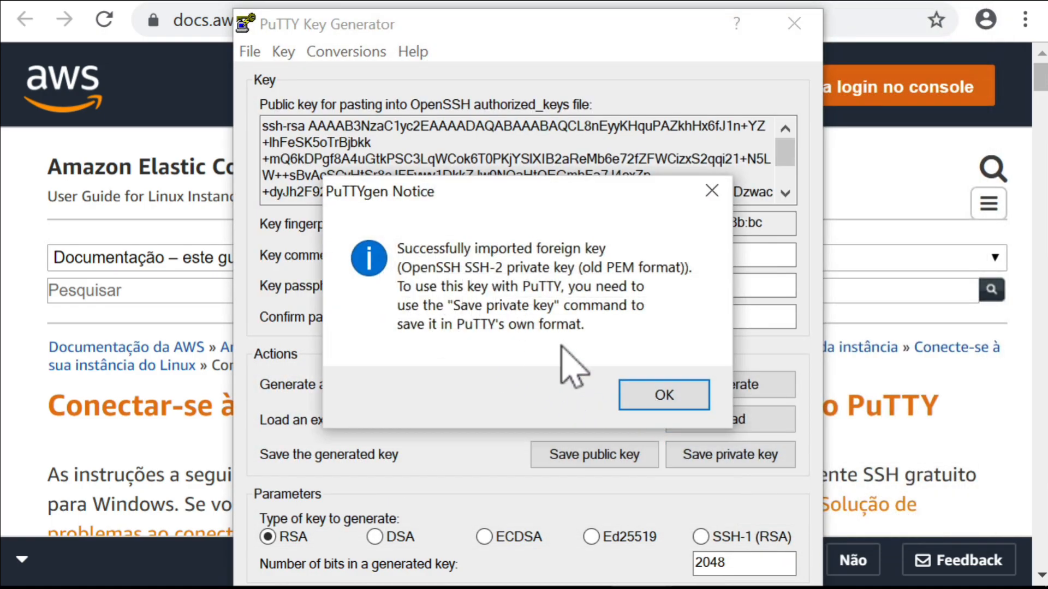
click(633, 391)
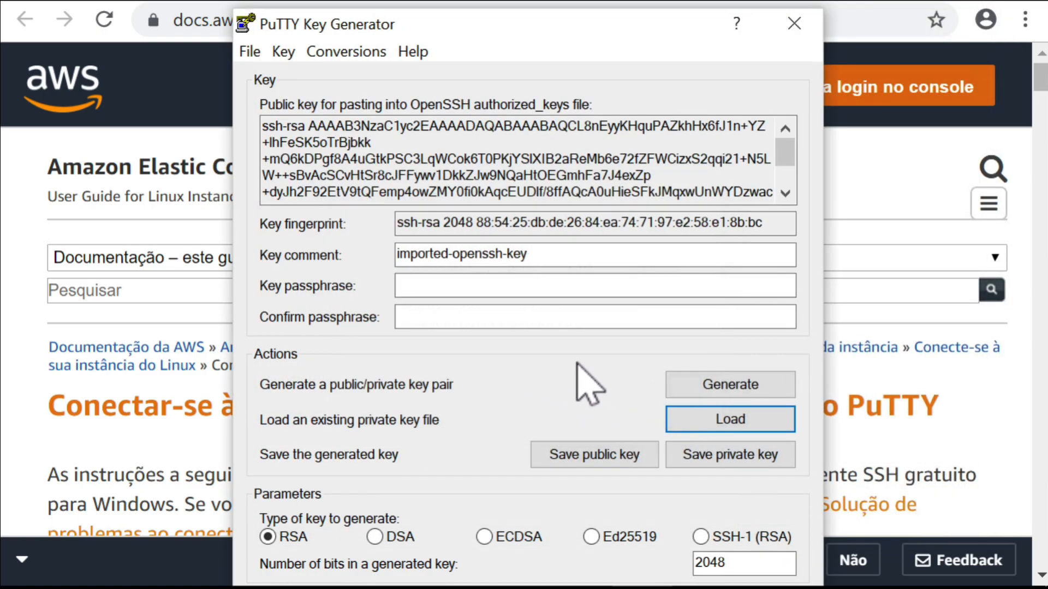
Save the private key without a passphrase as pfsensezabbix in PuTTY .ppk format in Downloads, and close the key generator
click(721, 453)
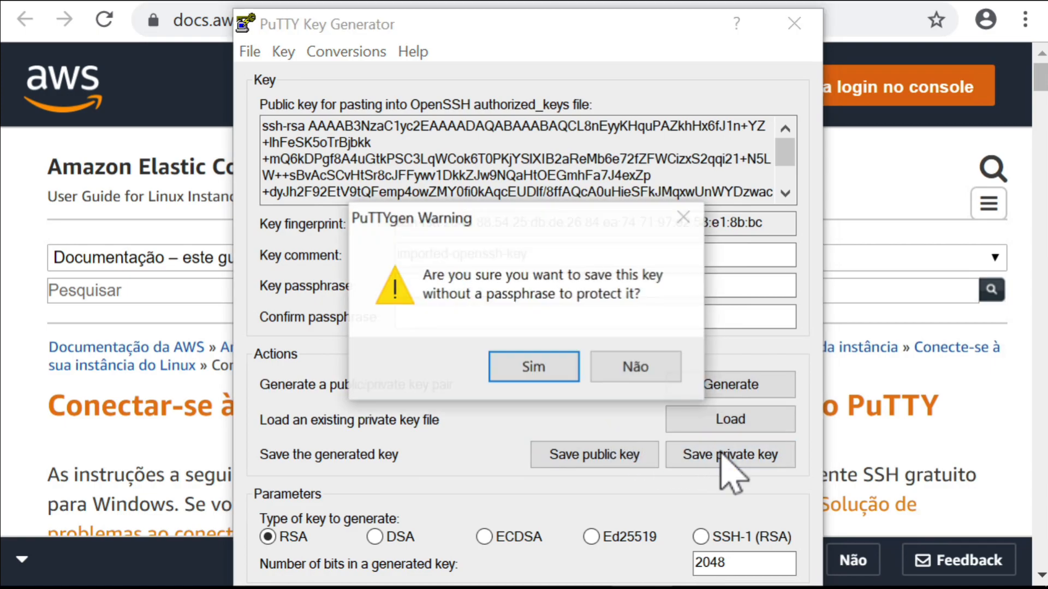
click(529, 367)
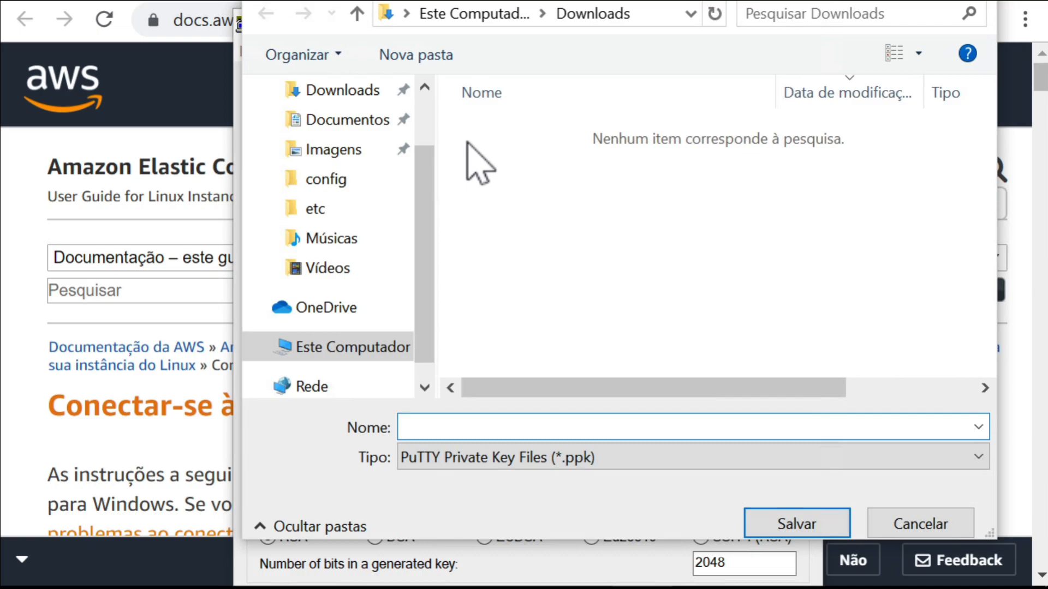
text(pfsensezabbix)
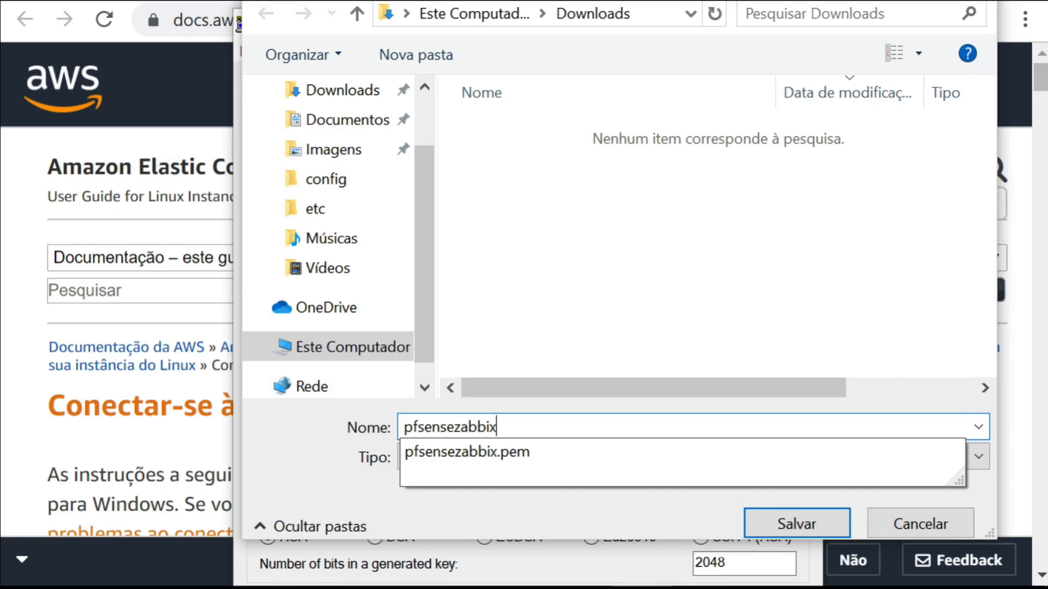
click(509, 351)
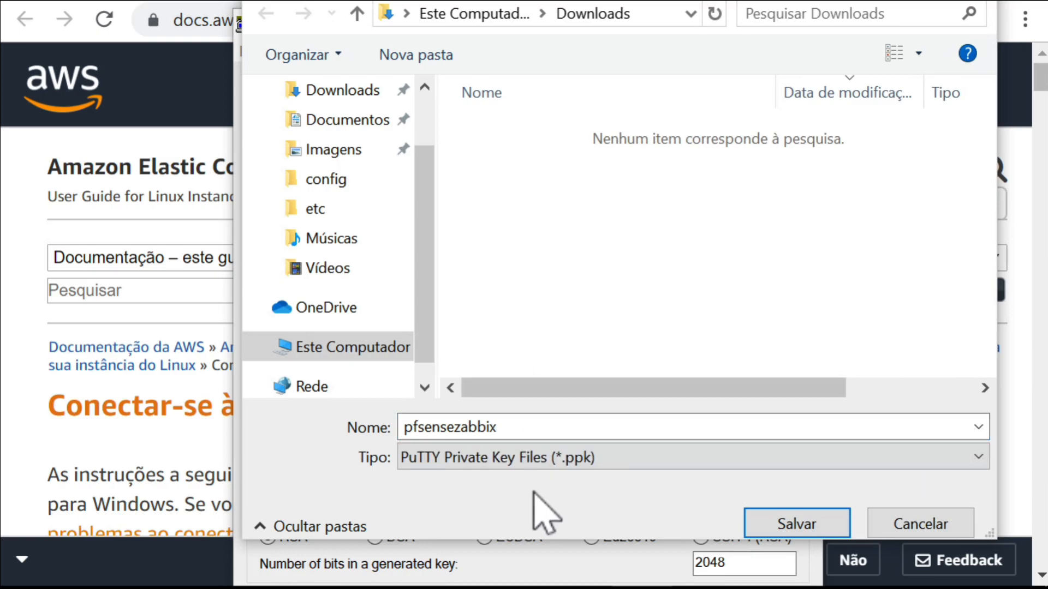
click(783, 521)
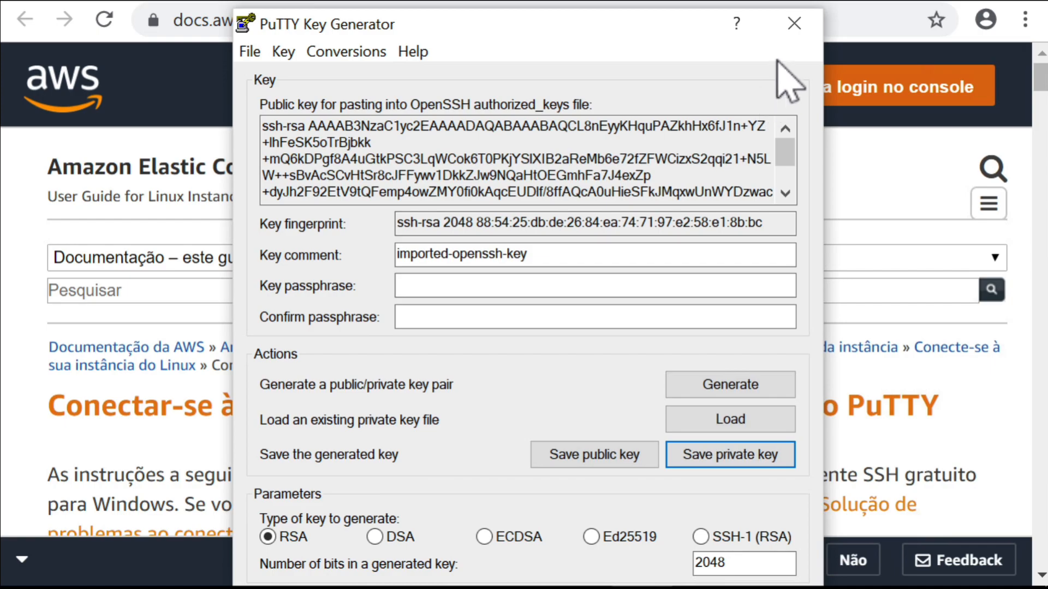
click(795, 25)
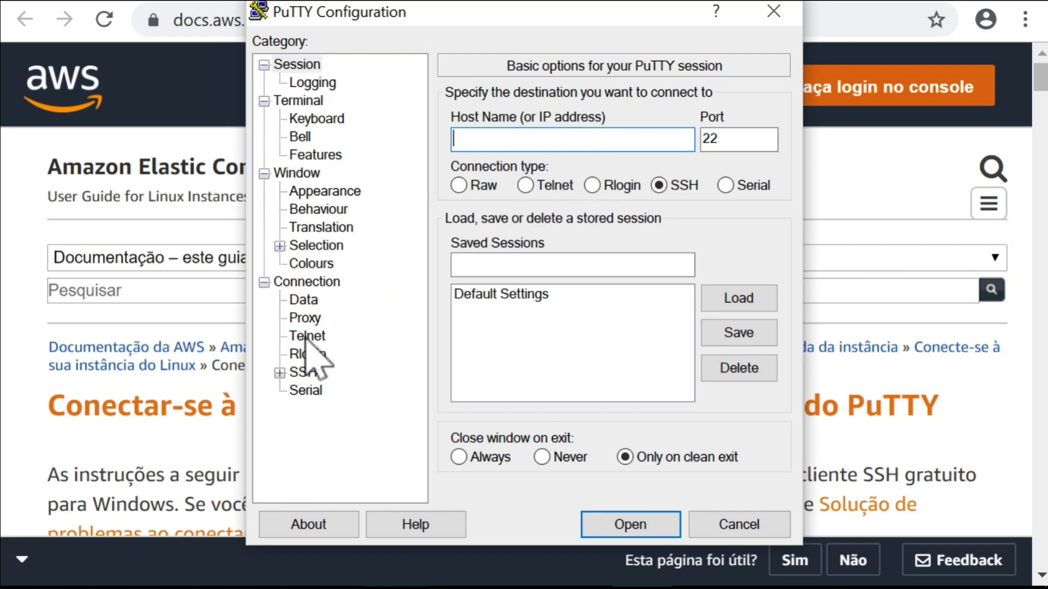
Switch to PuTTY and set pfsensezabbix.ppk from Downloads as the private key file for SSH authentication
click(304, 372)
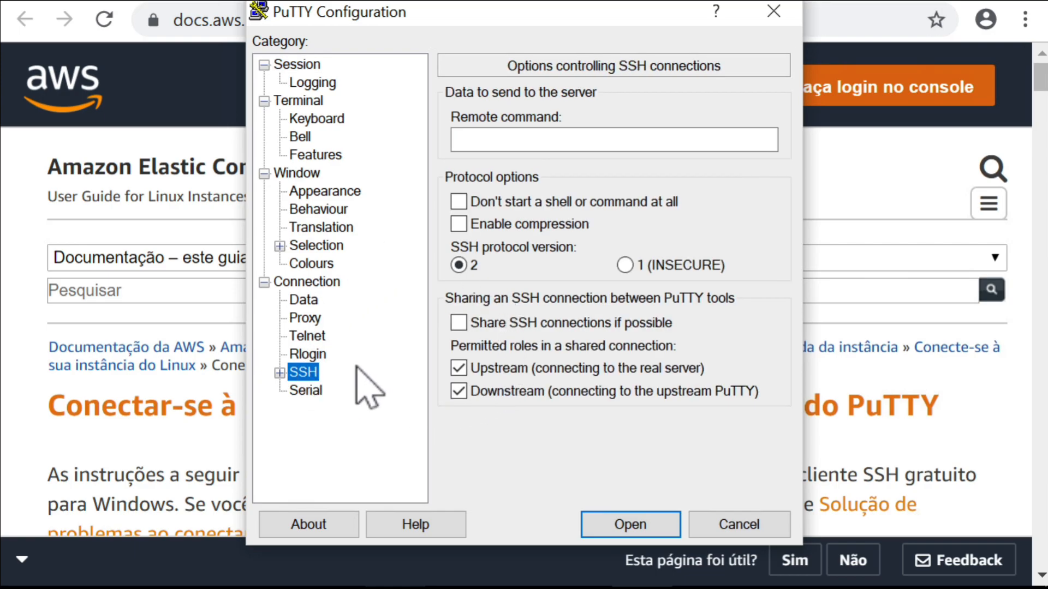
click(280, 374)
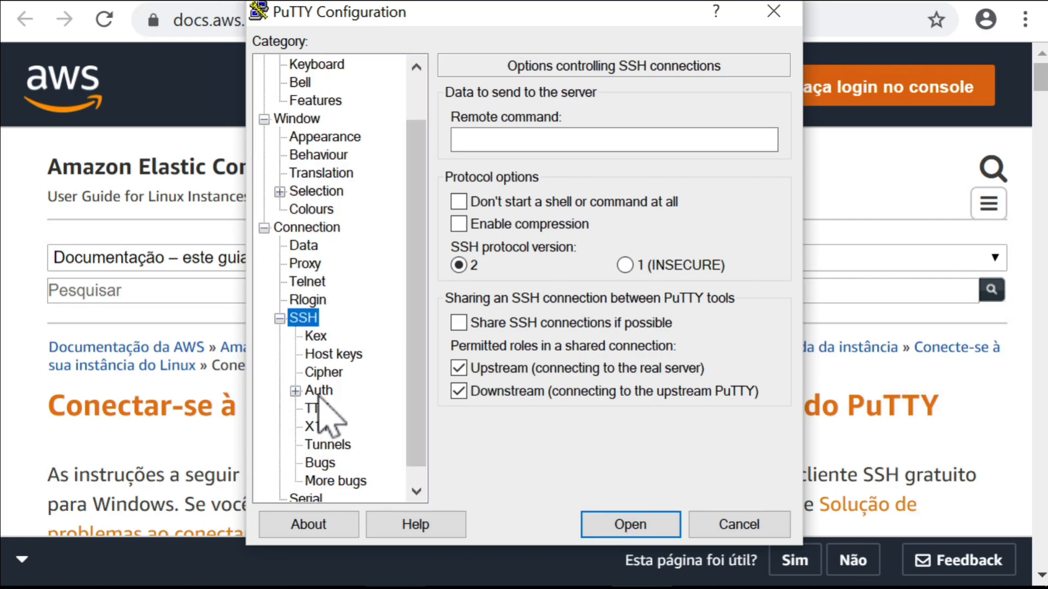
click(319, 391)
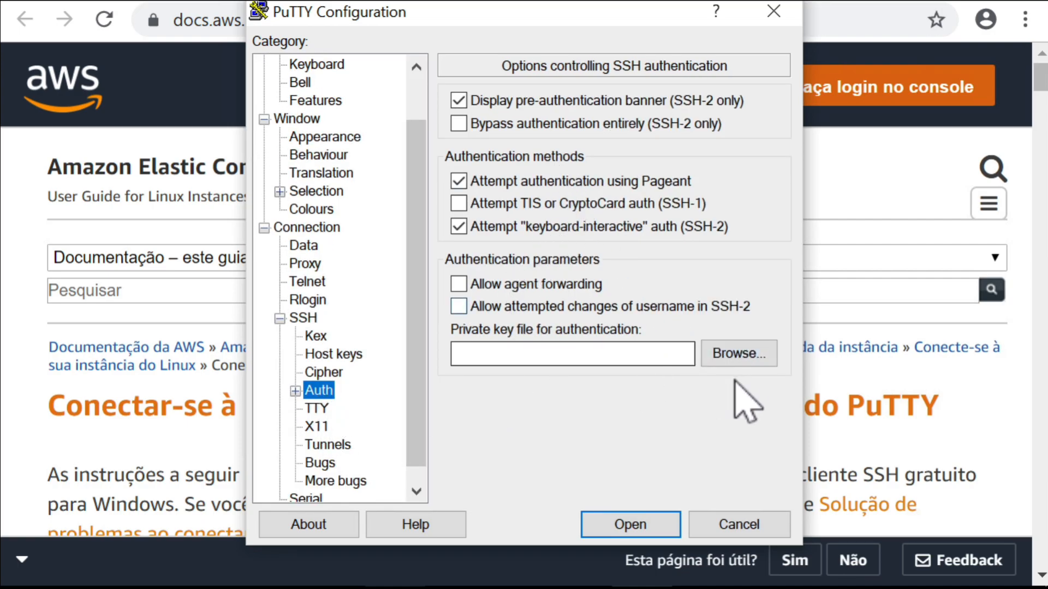
click(744, 356)
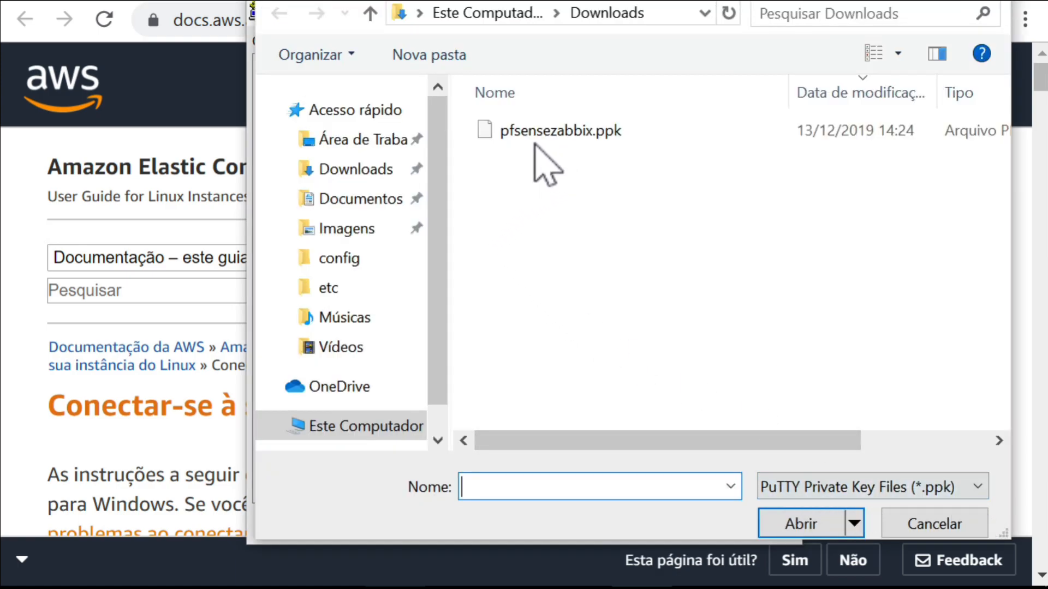
click(567, 133)
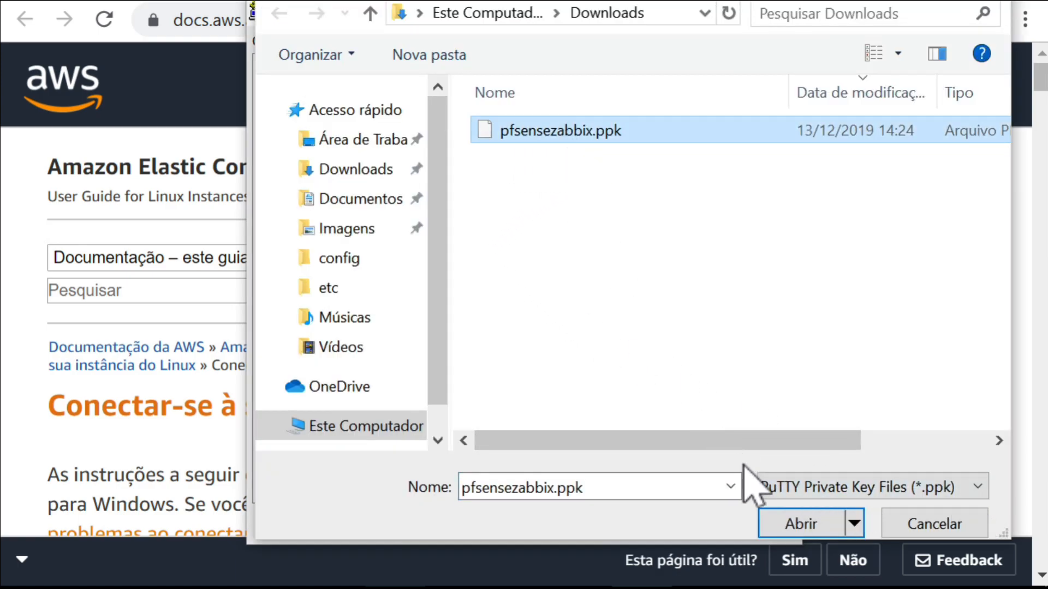
click(798, 521)
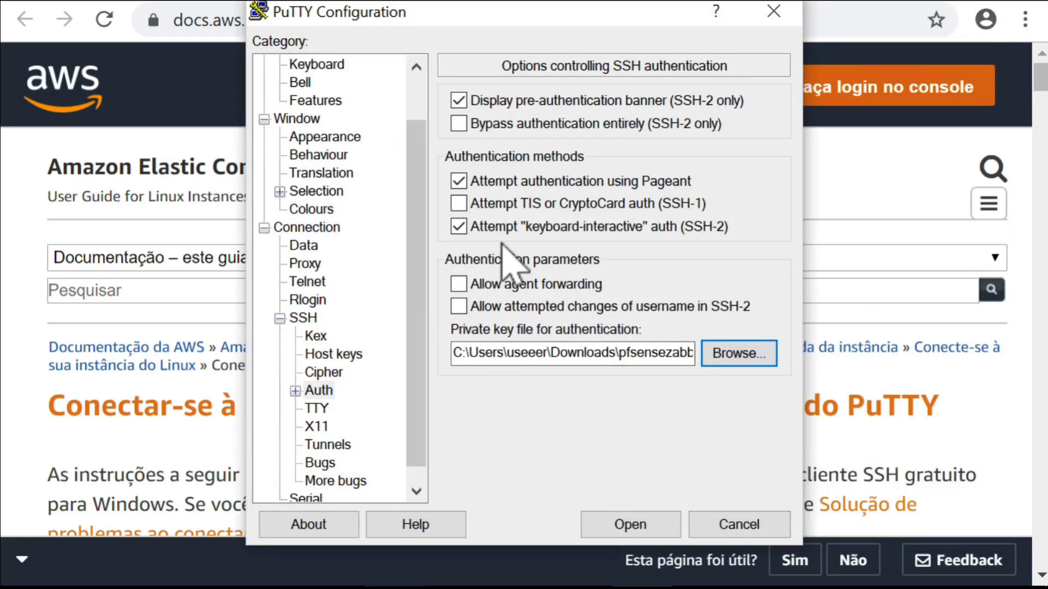
click(298, 65)
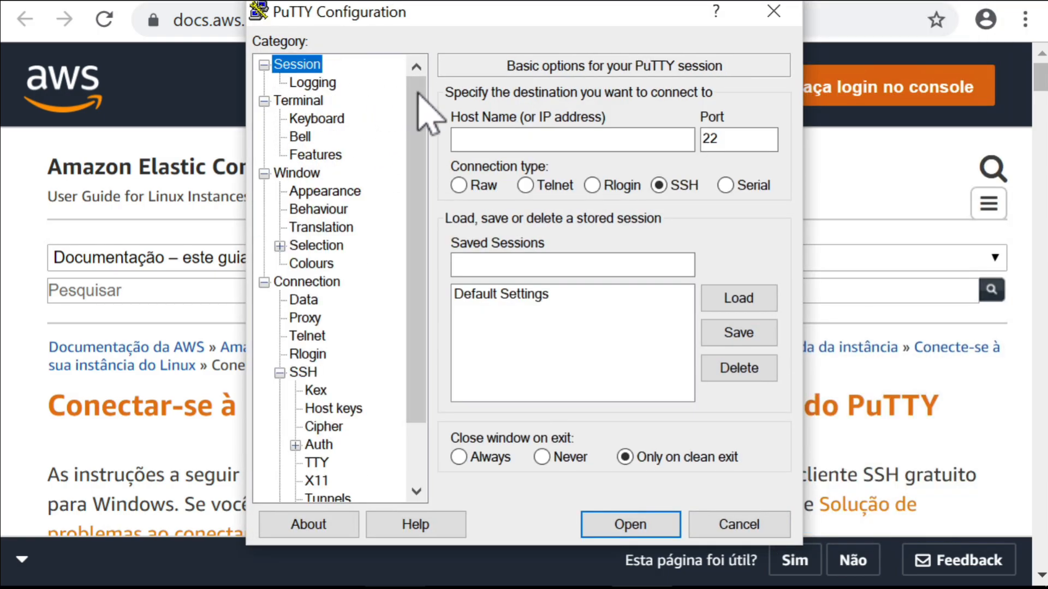
click(494, 143)
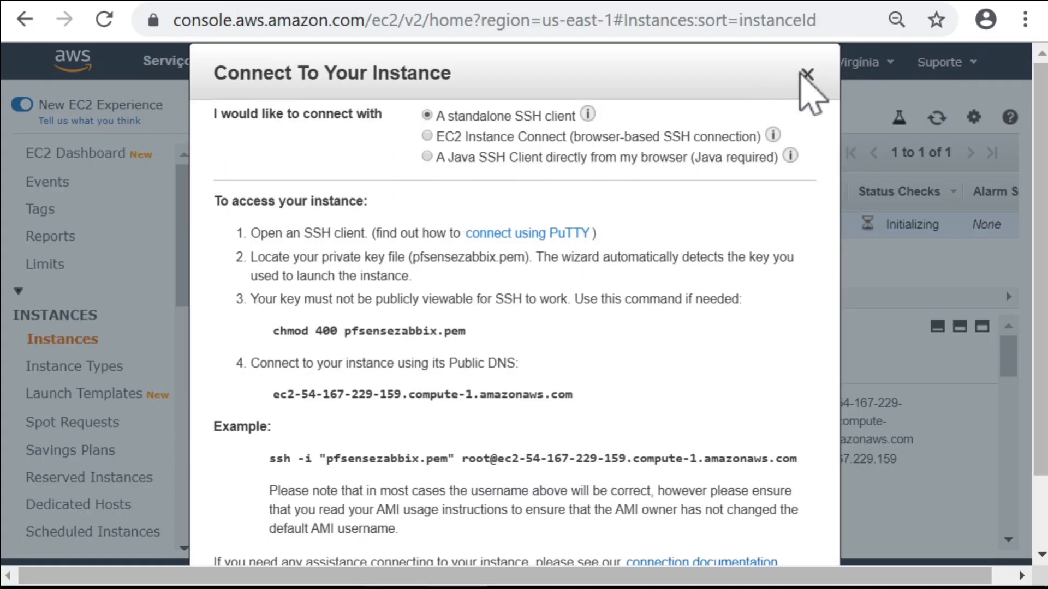
click(807, 74)
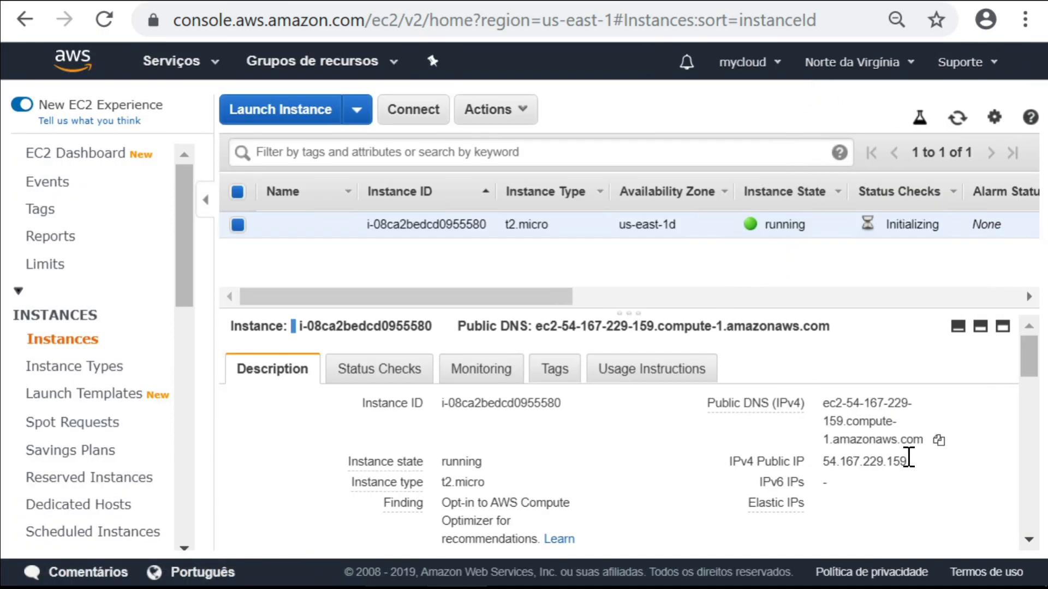
click(922, 460)
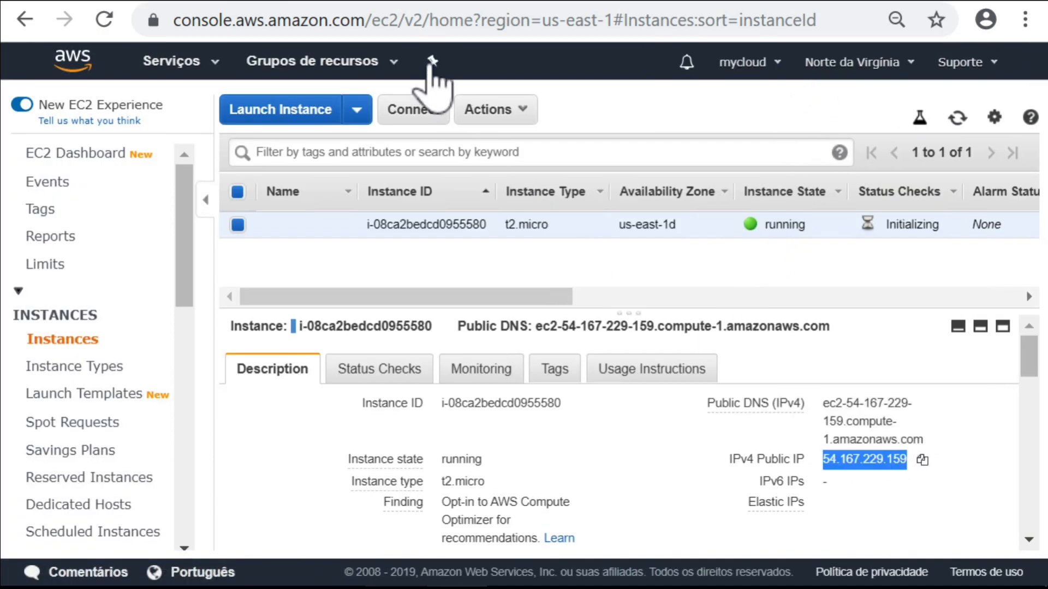
key(alt+Tab)
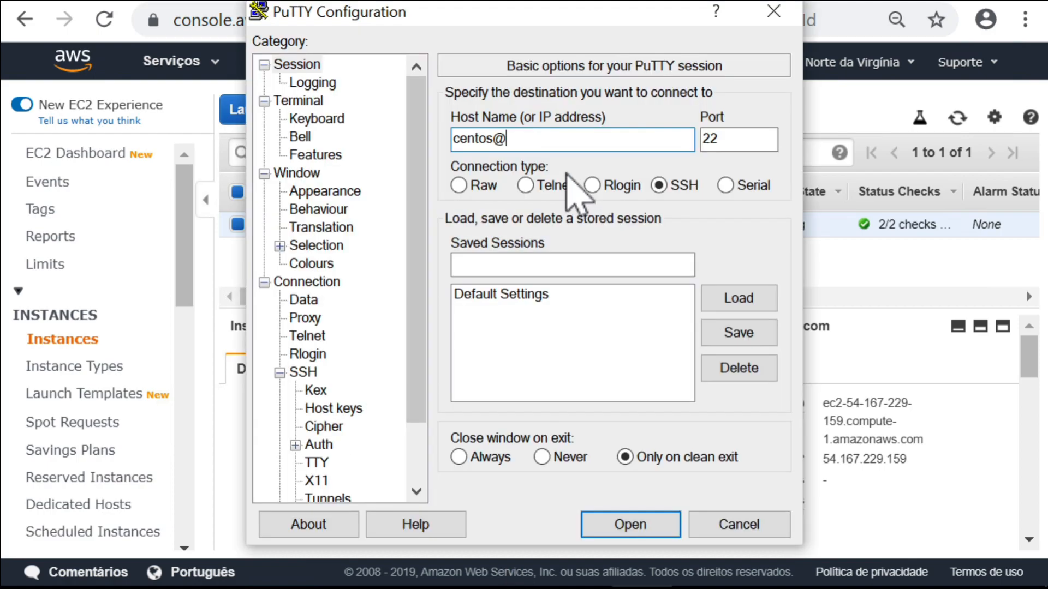
right_click(555, 141)
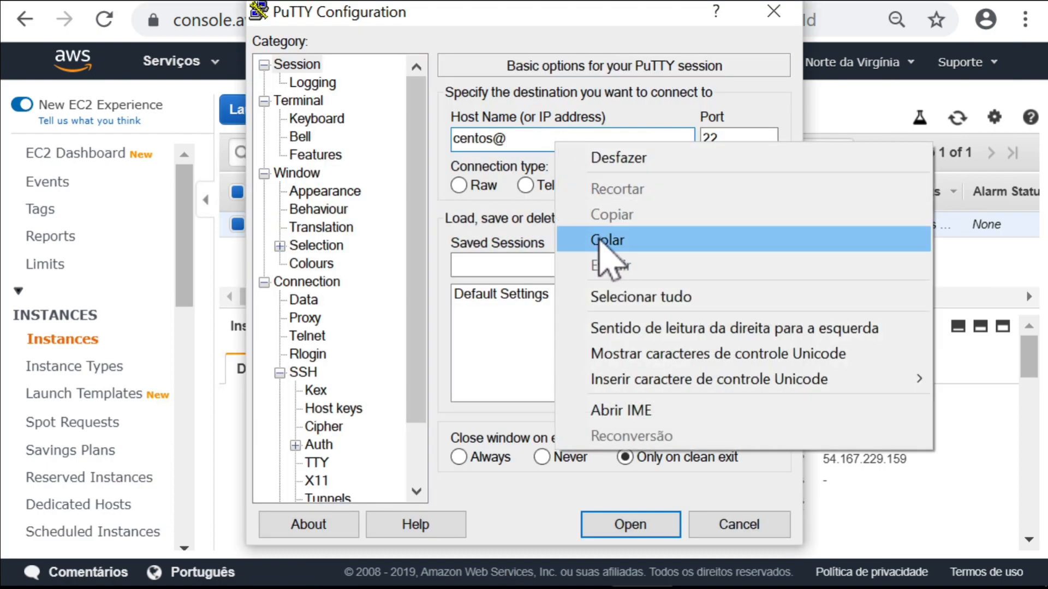
click(606, 240)
click(609, 527)
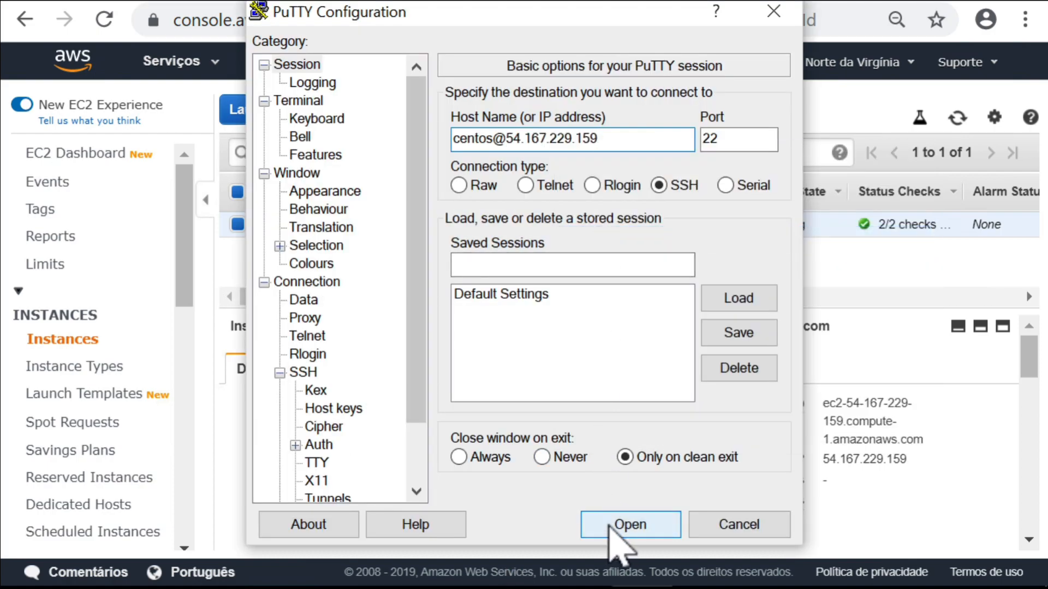
click(406, 452)
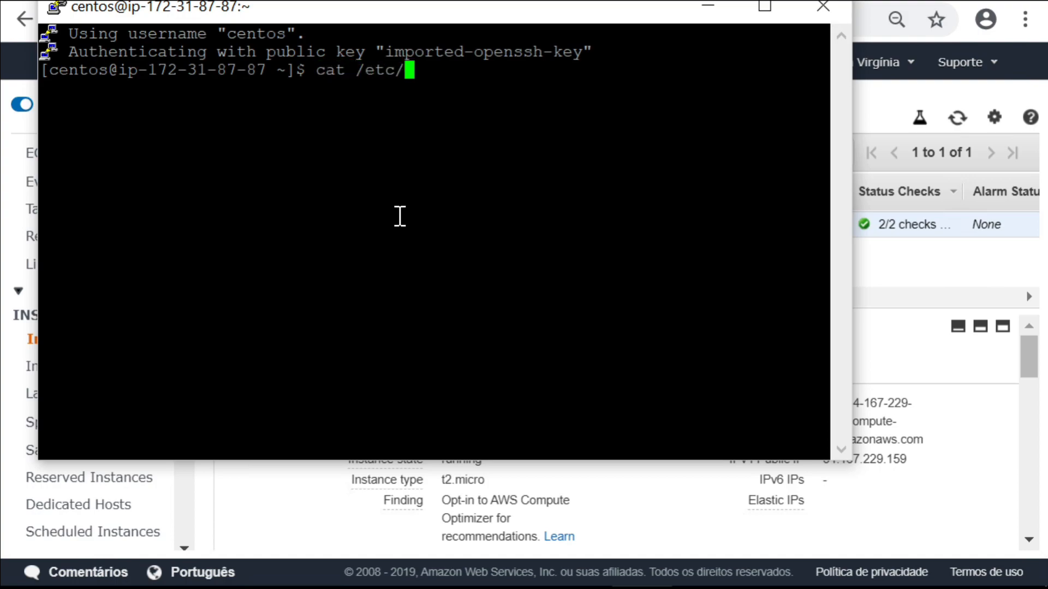
Check the server's CentOS release by running cat /etc/redhat-release in the terminal
key(Tab)
key(Return)
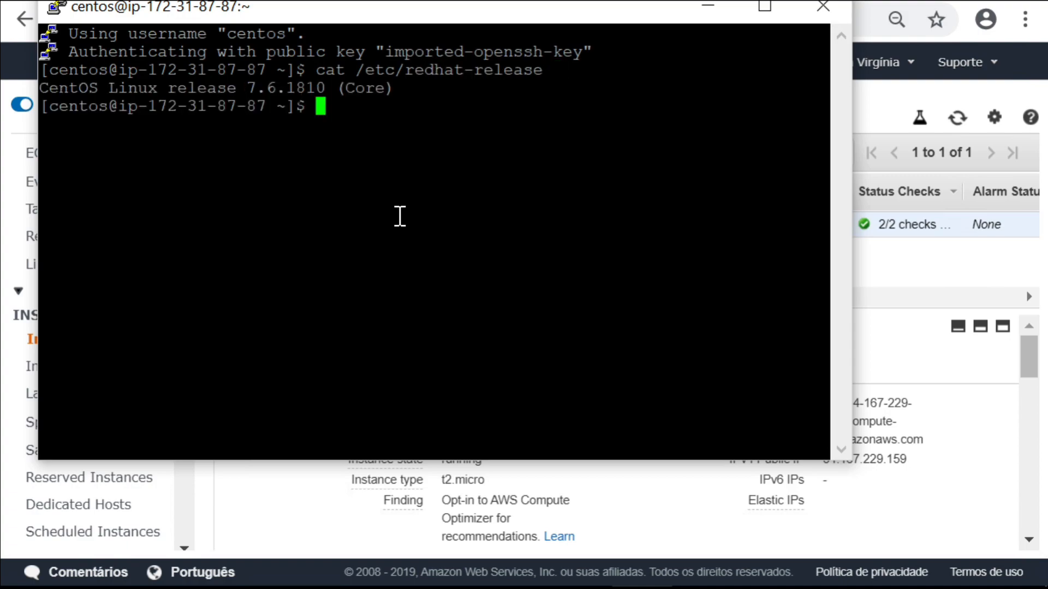